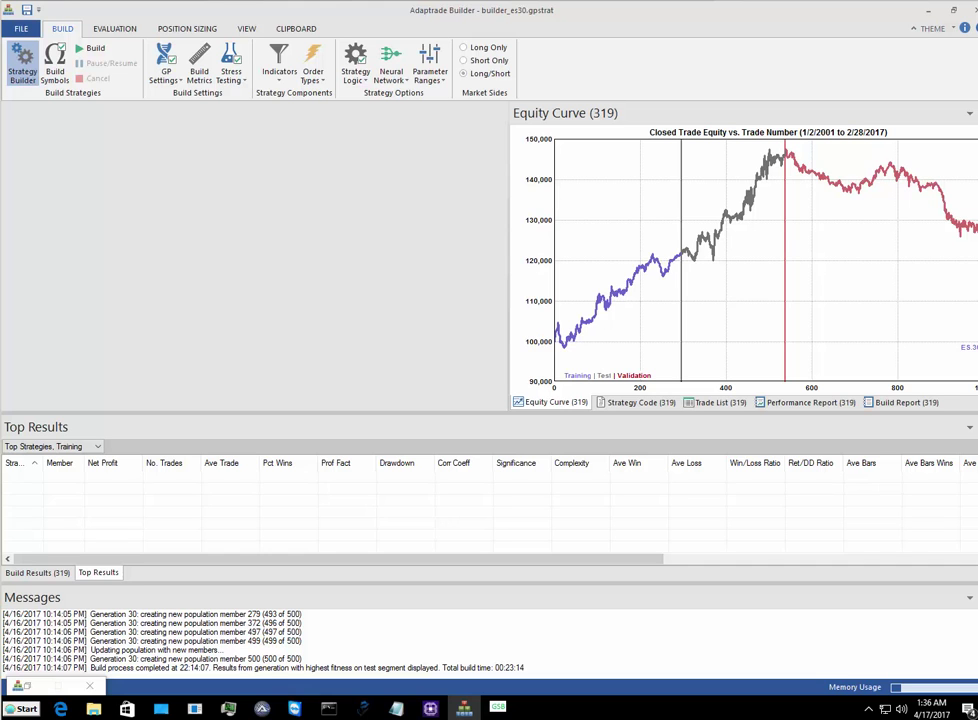
Review the build symbols for the ES.30 market, including its data segments, and accept them
{"action": "left_click", "coordinate": [56, 66]}
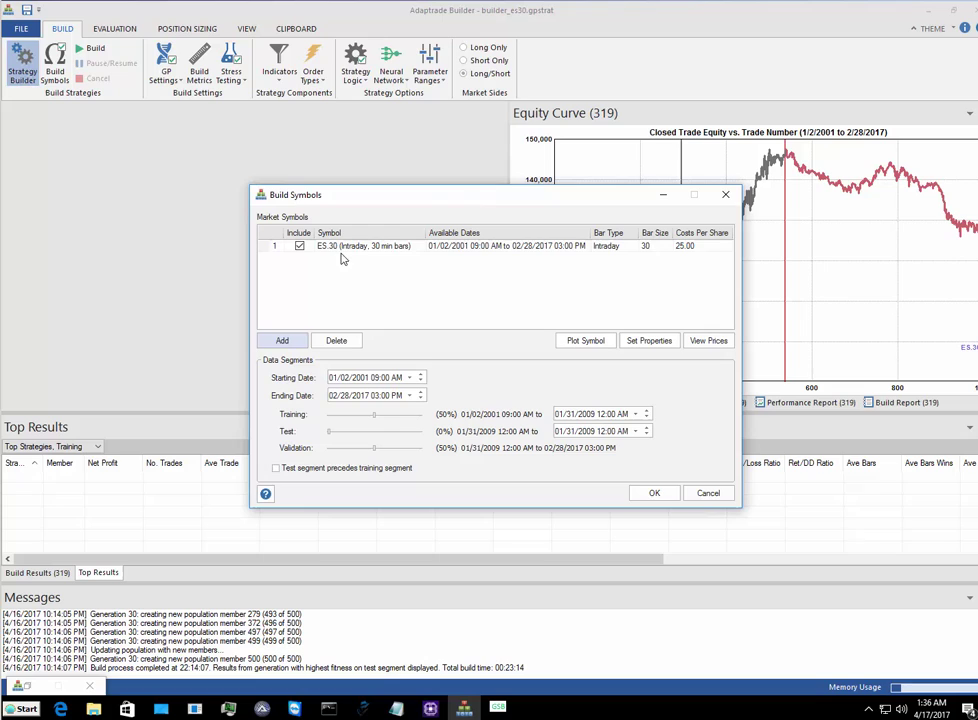
{"action": "left_click", "coordinate": [325, 247]}
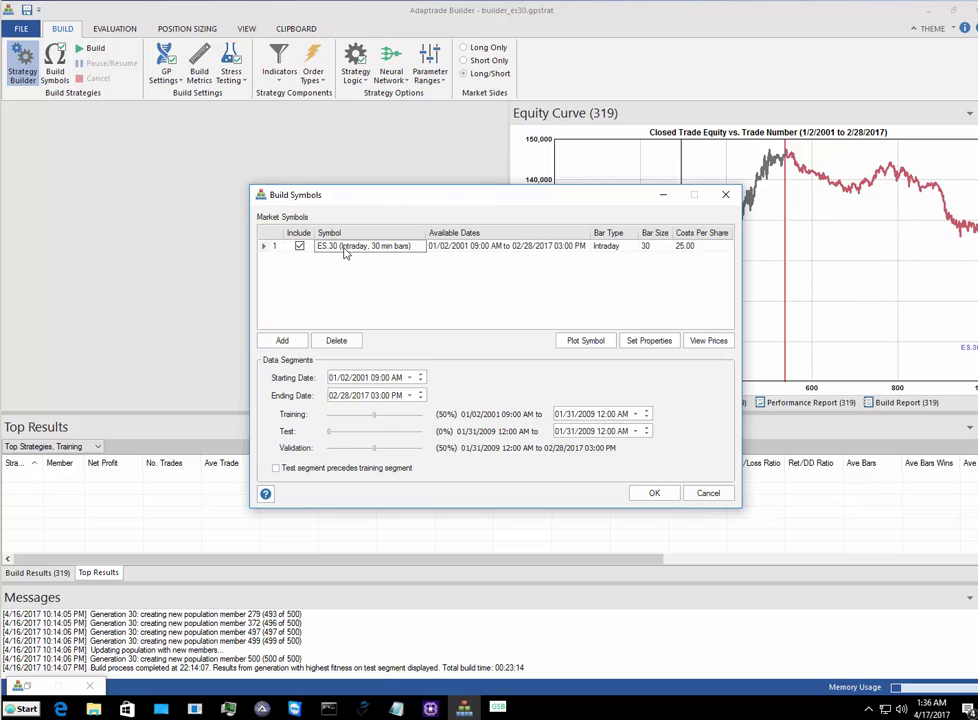
{"action": "left_click", "coordinate": [655, 494]}
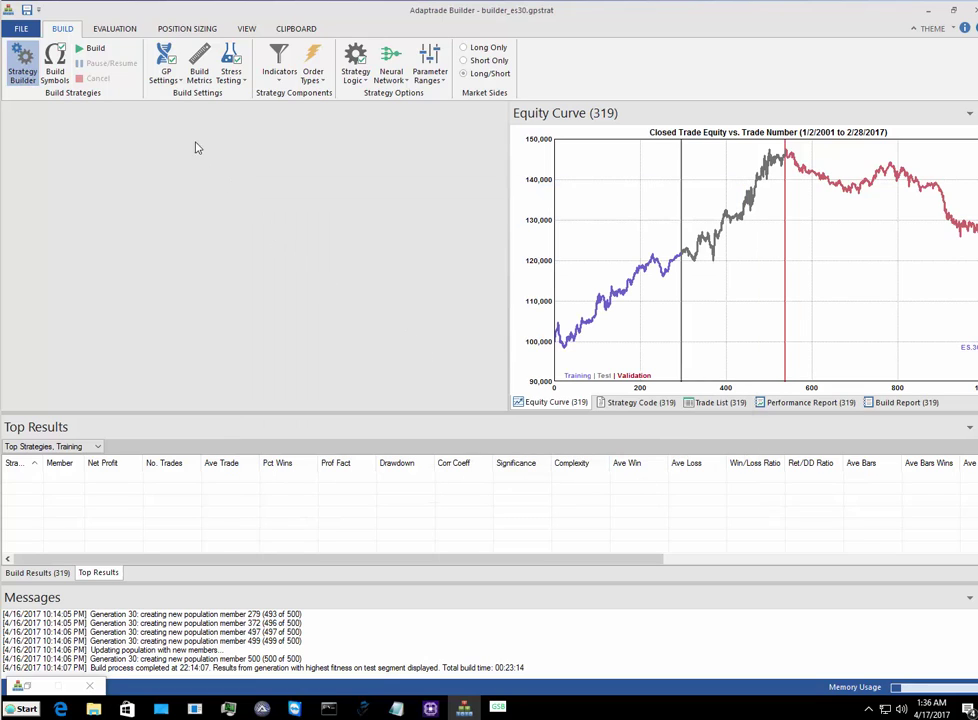
Review the GP settings for population size and maximum generations, and accept them
{"action": "left_click", "coordinate": [166, 66]}
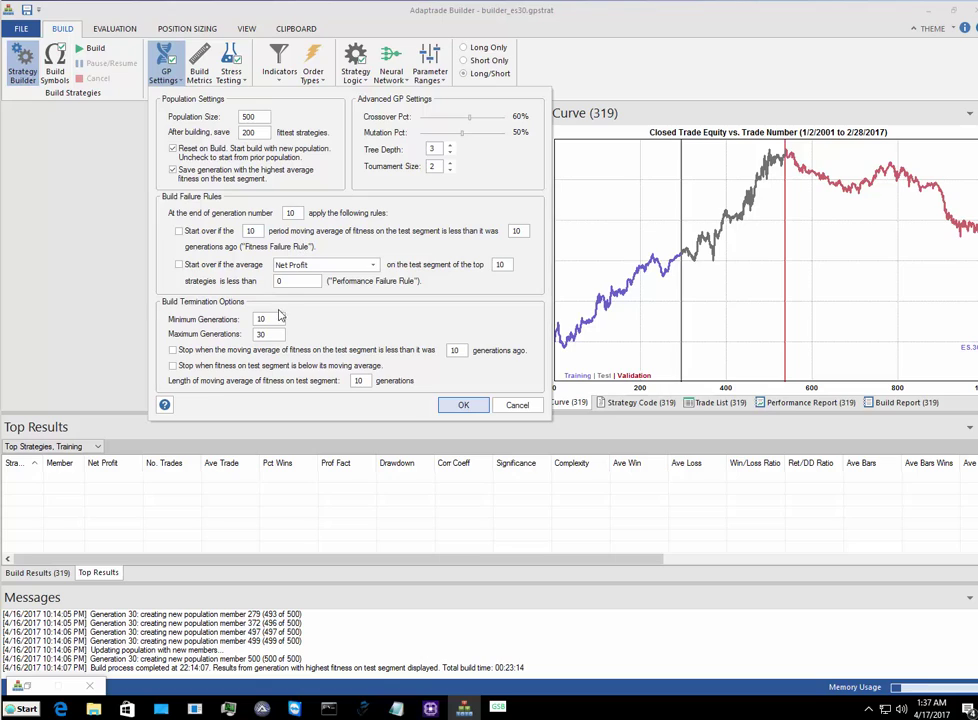
{"action": "double_click", "coordinate": [242, 117]}
{"action": "double_click", "coordinate": [258, 334]}
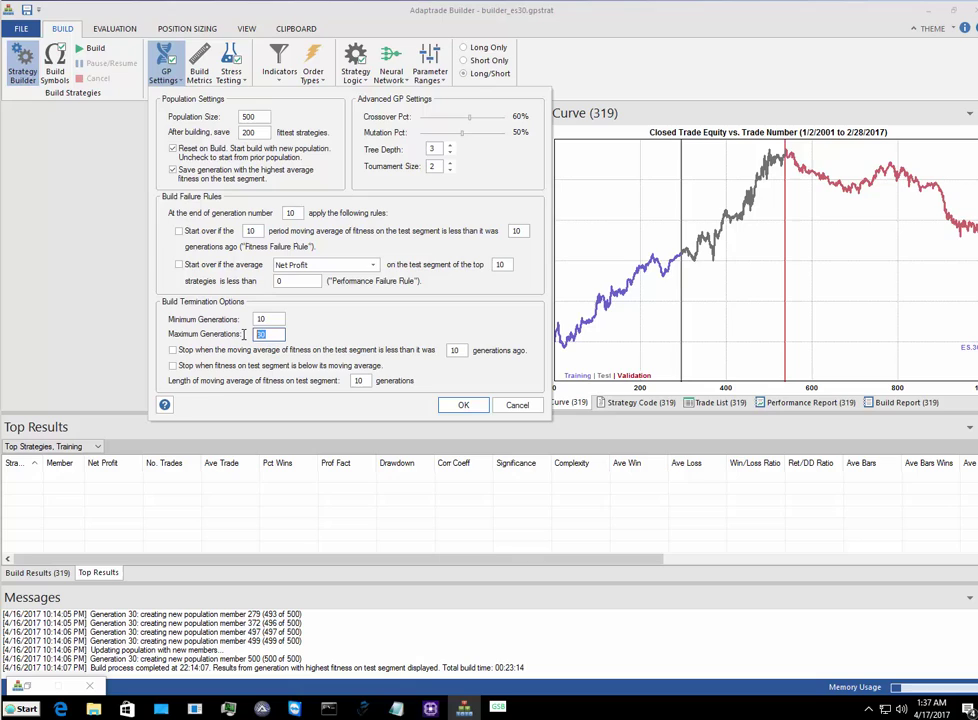
{"action": "left_click", "coordinate": [464, 406]}
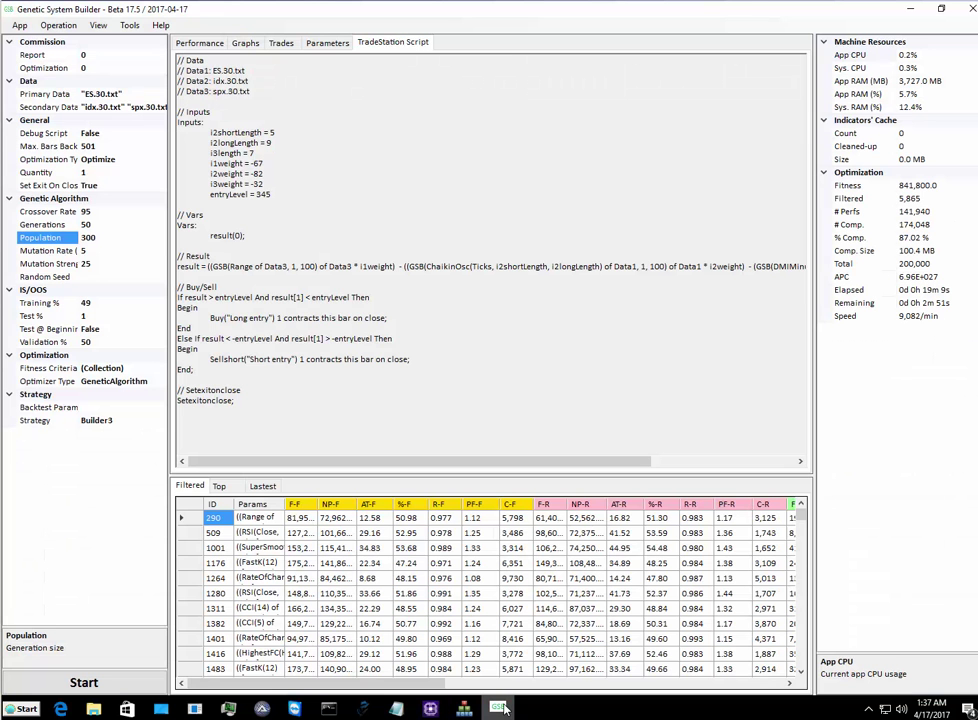
Switch to Genetic System Builder and examine its genetic algorithm values for generations and population
{"action": "key", "text": "alt+Tab"}
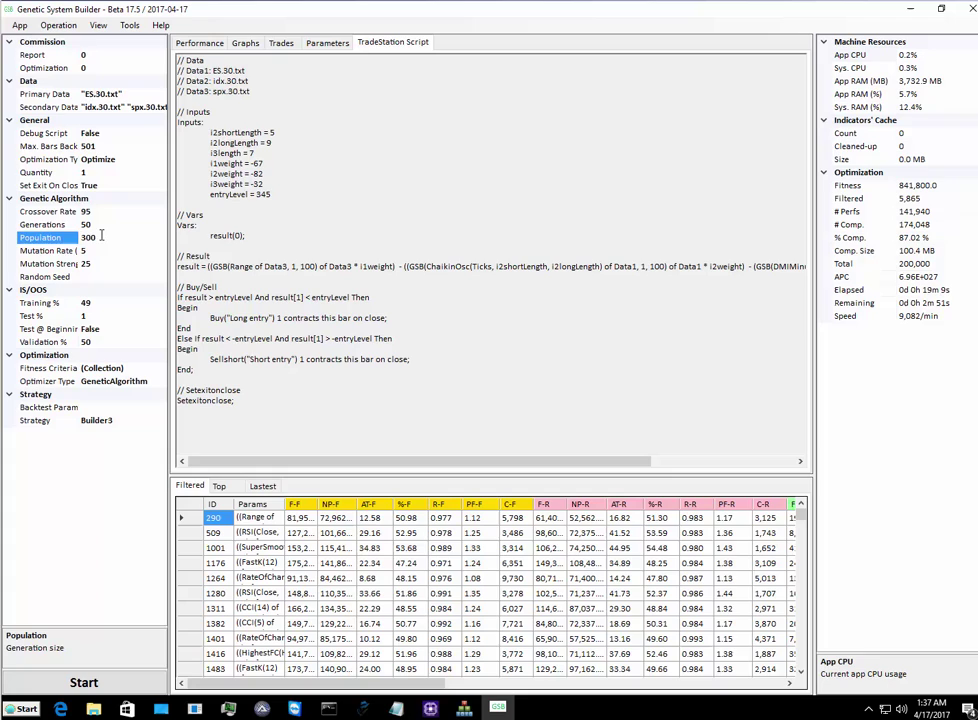
{"action": "left_click", "coordinate": [94, 226]}
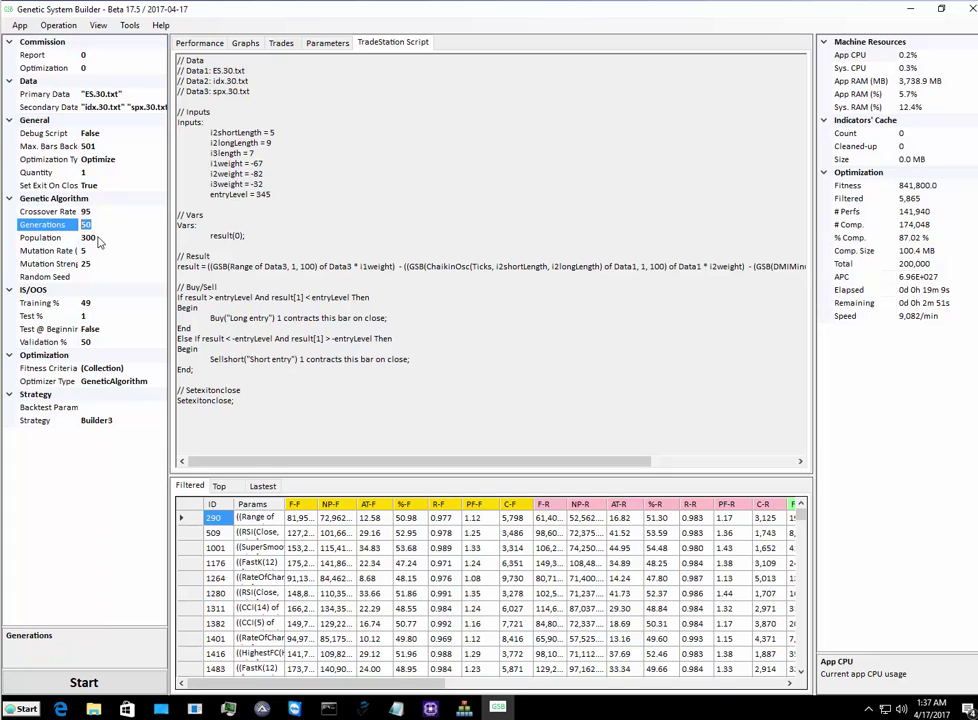
{"action": "left_click", "coordinate": [99, 237]}
{"action": "double_click", "coordinate": [99, 237]}
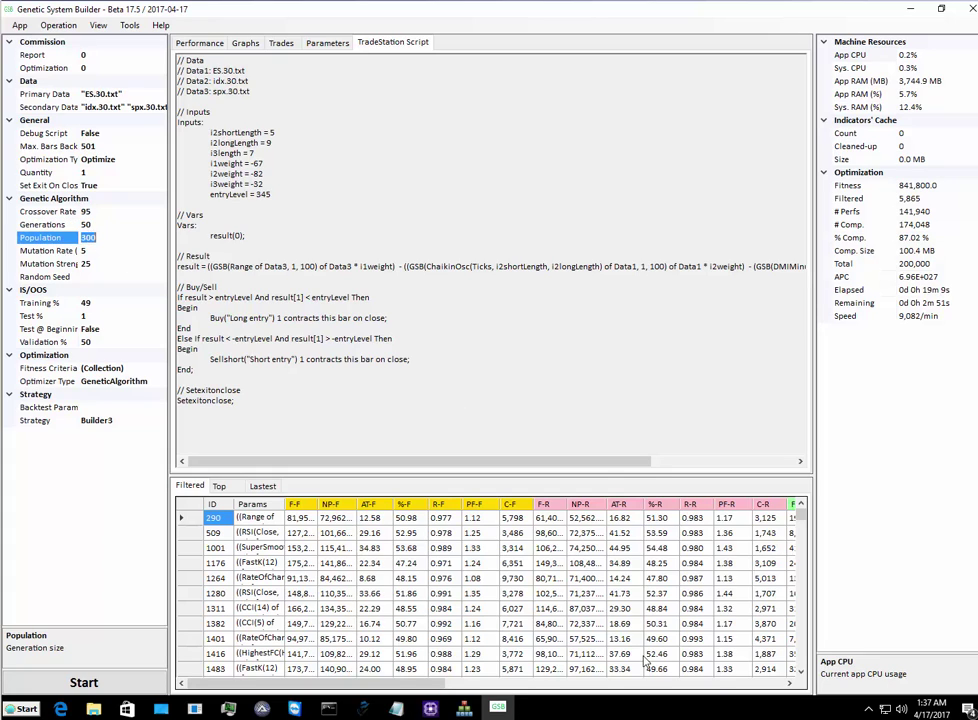
Set the secondary data to the idx.30 and spx.30 price files
{"action": "mouse_move", "coordinate": [499, 706]}
{"action": "left_click", "coordinate": [103, 113]}
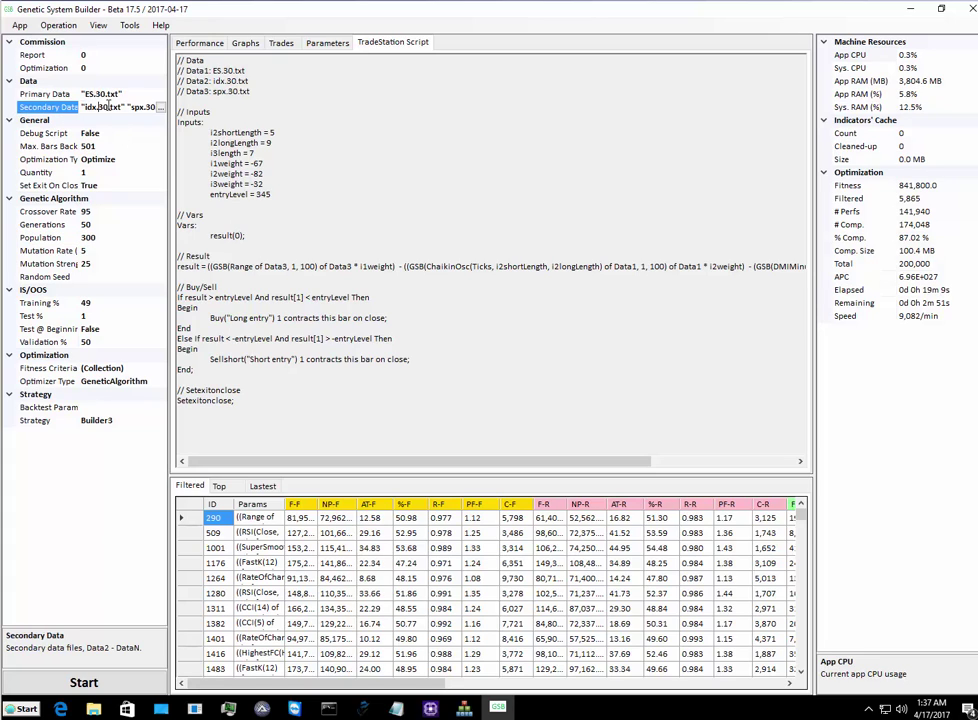
{"action": "left_click", "coordinate": [160, 107]}
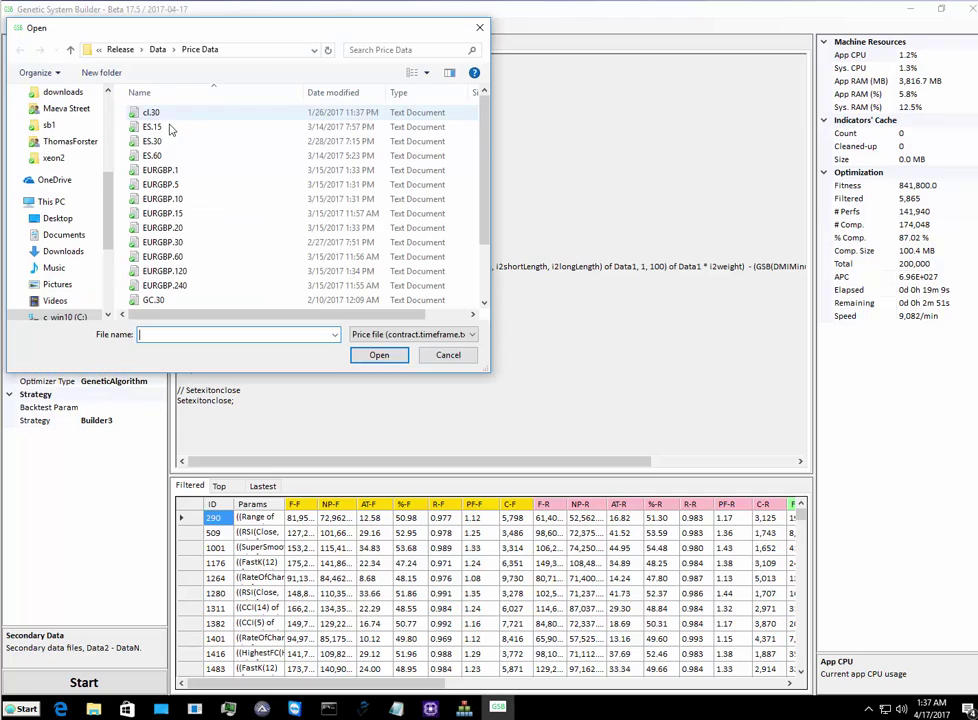
{"action": "scroll", "coordinate": [160, 265], "scroll_direction": "down", "scroll_amount": 2}
{"action": "left_click", "coordinate": [160, 259]}
{"action": "left_click", "coordinate": [154, 287], "text": "ctrl"}
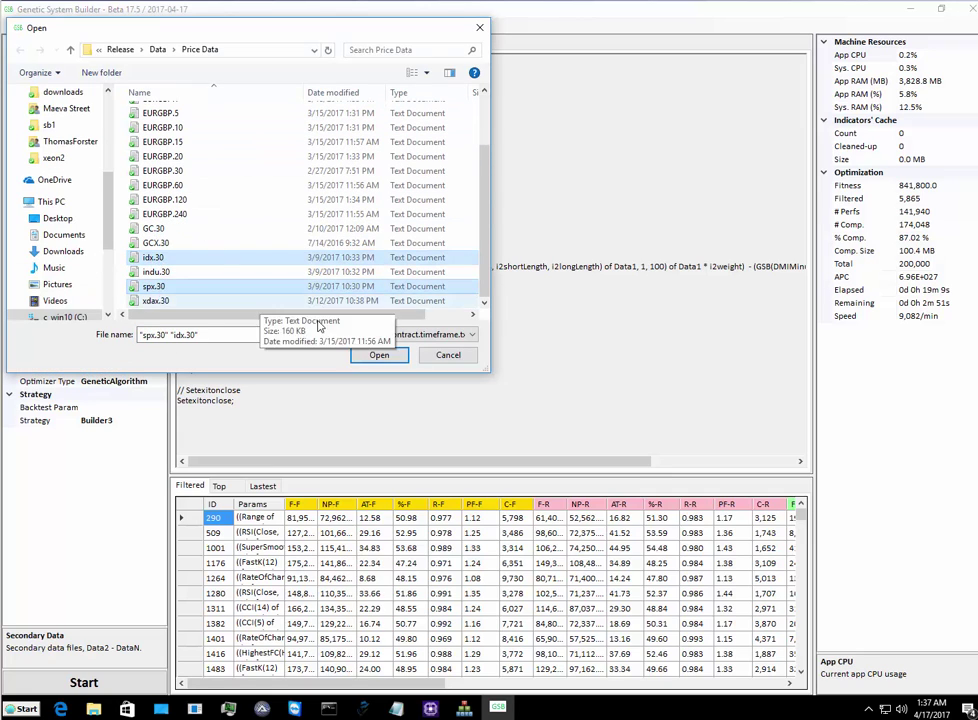
{"action": "left_click", "coordinate": [382, 355]}
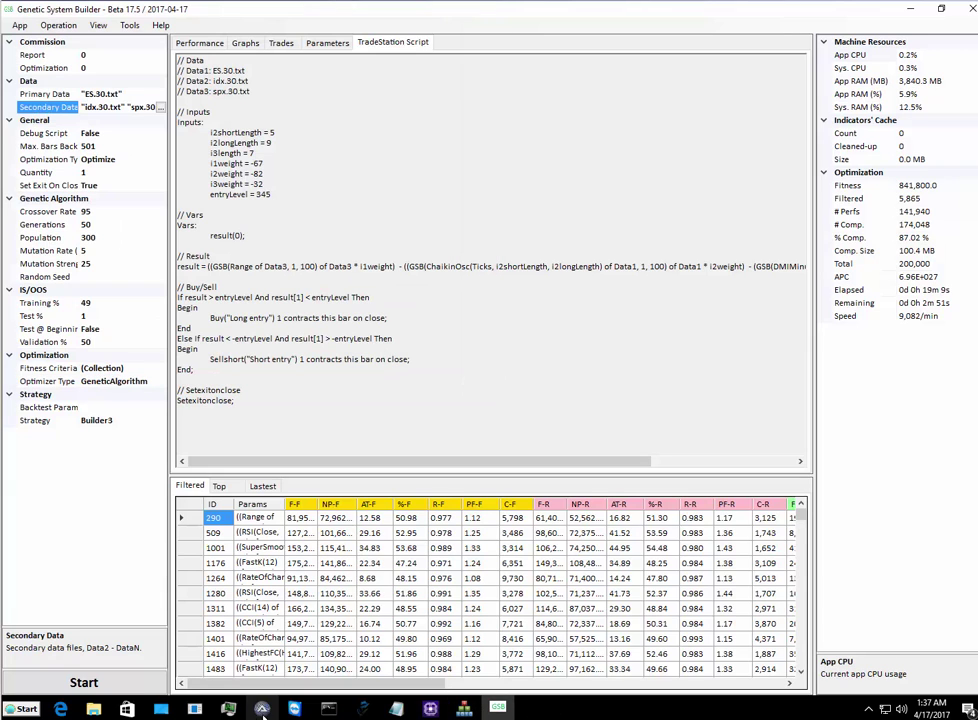
Switch to Windows Task Manager and restrict the processor affinity of Builder.exe to the first CPUs, starting from CPU 0
{"action": "left_click", "coordinate": [228, 709]}
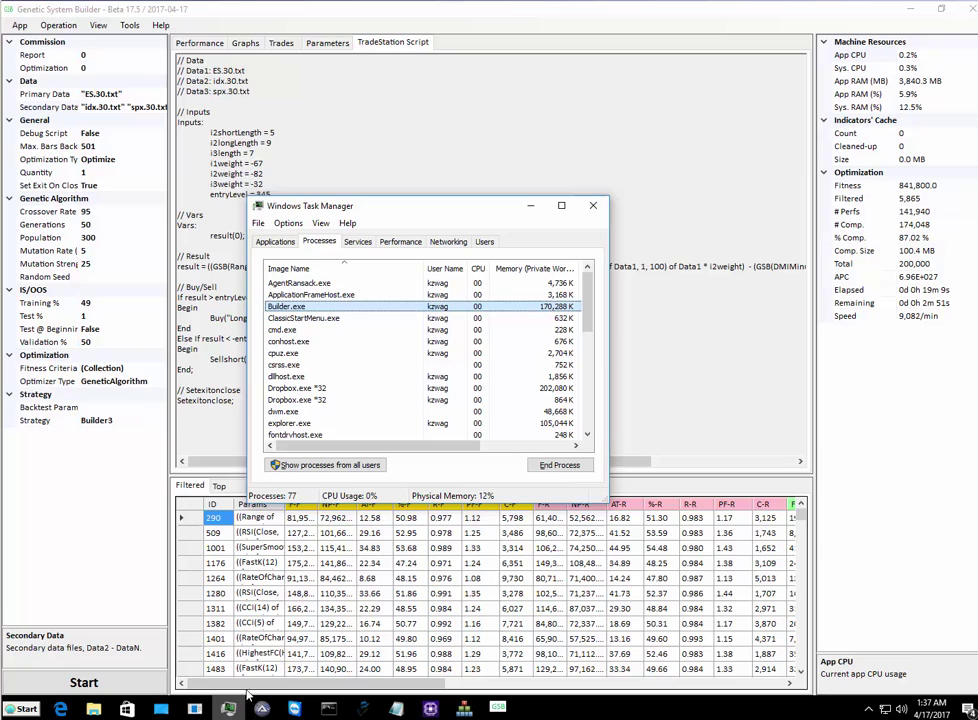
{"action": "right_click", "coordinate": [314, 310]}
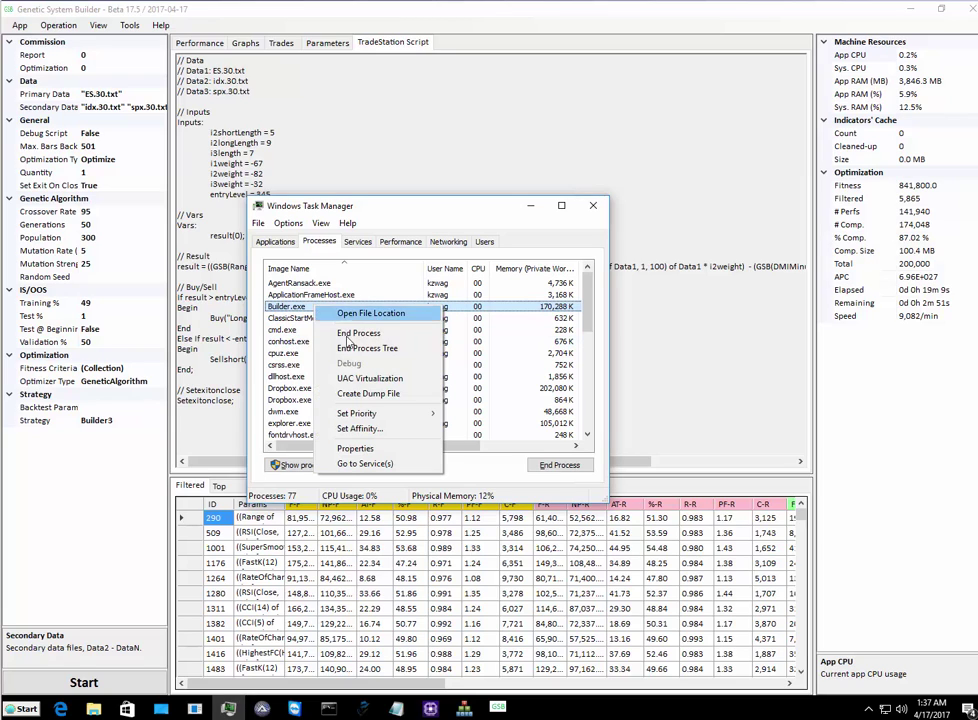
{"action": "left_click", "coordinate": [359, 428]}
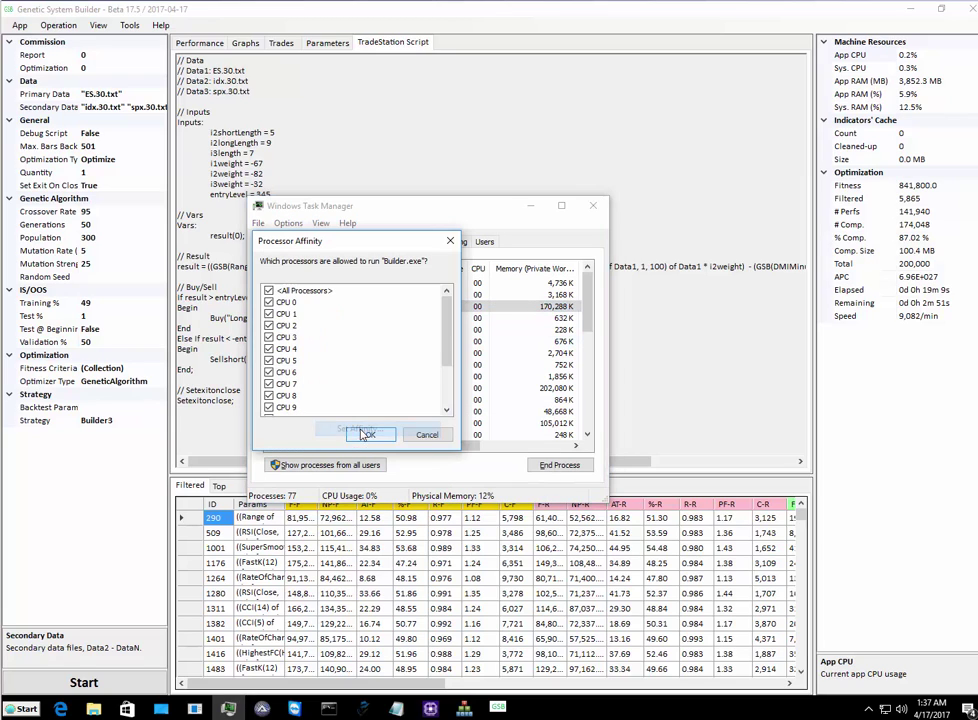
{"action": "left_click", "coordinate": [269, 290]}
{"action": "left_click", "coordinate": [268, 302]}
{"action": "left_click", "coordinate": [268, 314]}
{"action": "left_click", "coordinate": [268, 326]}
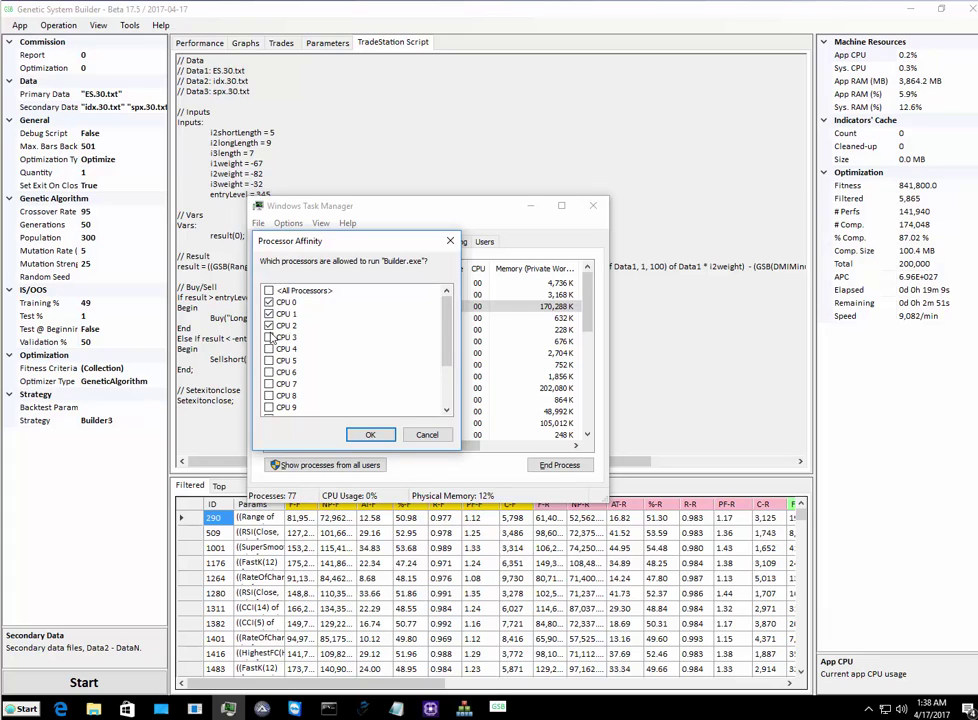
{"action": "left_click", "coordinate": [268, 349]}
{"action": "left_click", "coordinate": [268, 361]}
{"action": "left_click", "coordinate": [370, 434]}
Exclude CPU 0 through CPU 7 from the processor affinity of GSB.exe and minimize Task Manager
{"action": "left_click", "coordinate": [296, 366]}
{"action": "scroll", "coordinate": [296, 366], "scroll_direction": "down", "scroll_amount": 5}
{"action": "right_click", "coordinate": [290, 284]}
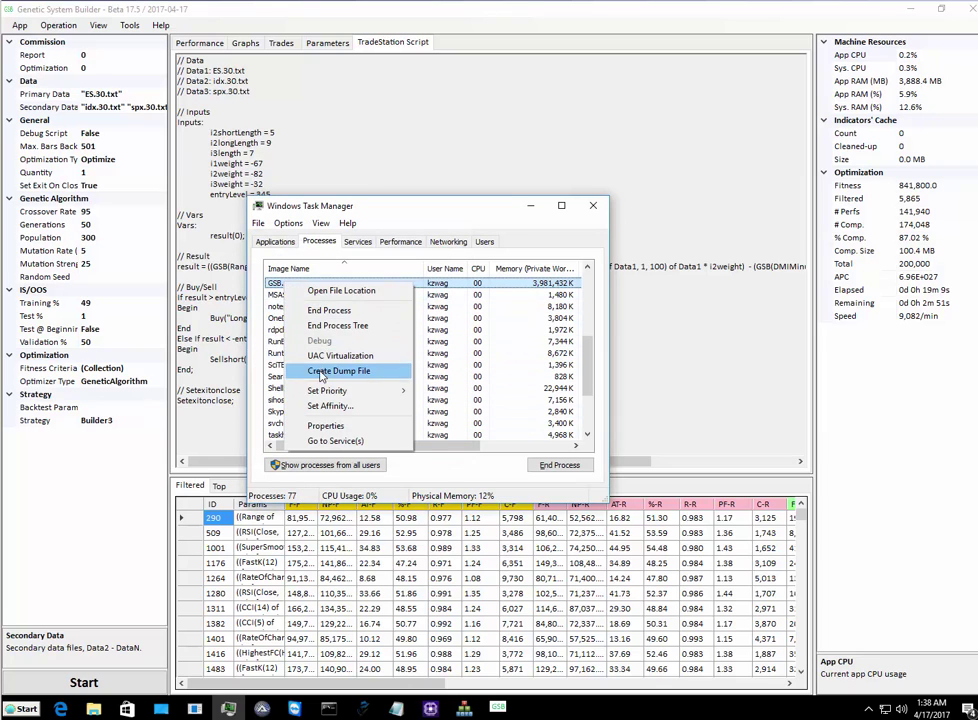
{"action": "left_click", "coordinate": [320, 405]}
{"action": "left_click", "coordinate": [268, 302]}
{"action": "left_click", "coordinate": [268, 314]}
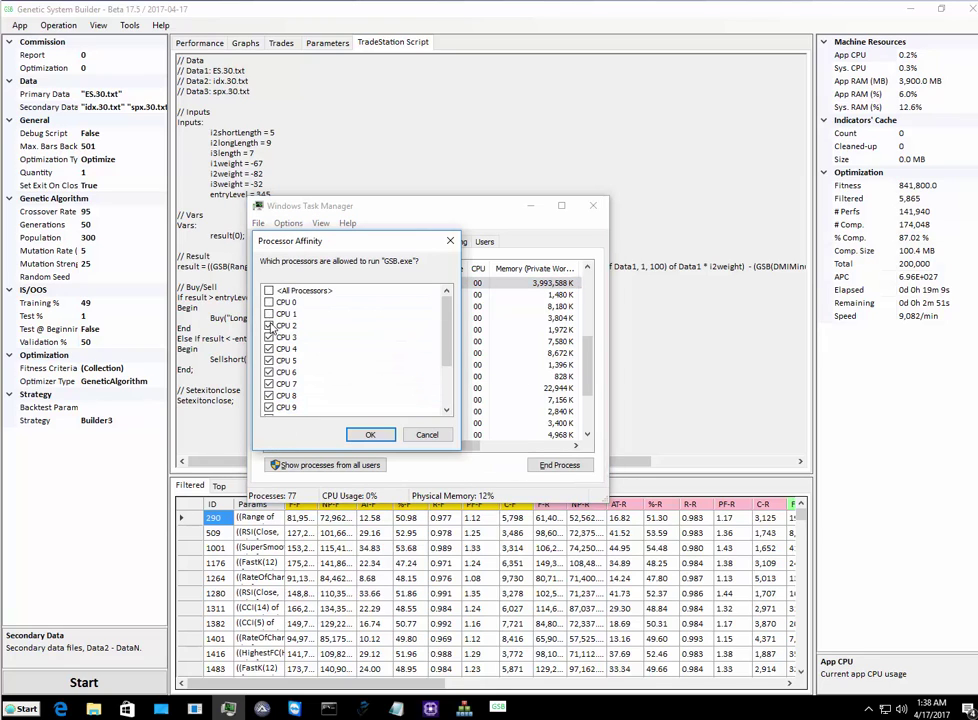
{"action": "left_click", "coordinate": [268, 325]}
{"action": "left_click", "coordinate": [268, 337]}
{"action": "left_click", "coordinate": [268, 349]}
{"action": "left_click", "coordinate": [268, 372]}
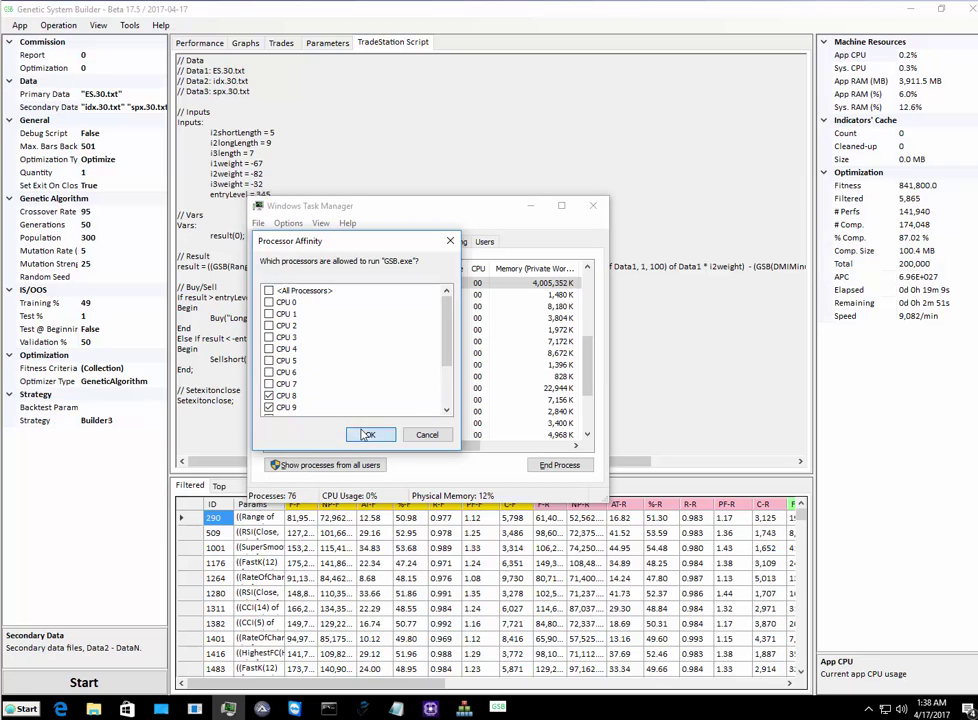
{"action": "left_click", "coordinate": [370, 434]}
{"action": "left_click", "coordinate": [530, 205]}
Switch to Adaptrade Builder and review the build metrics, checking the build conditions and the conditions for selecting top strategies
{"action": "left_click", "coordinate": [464, 708]}
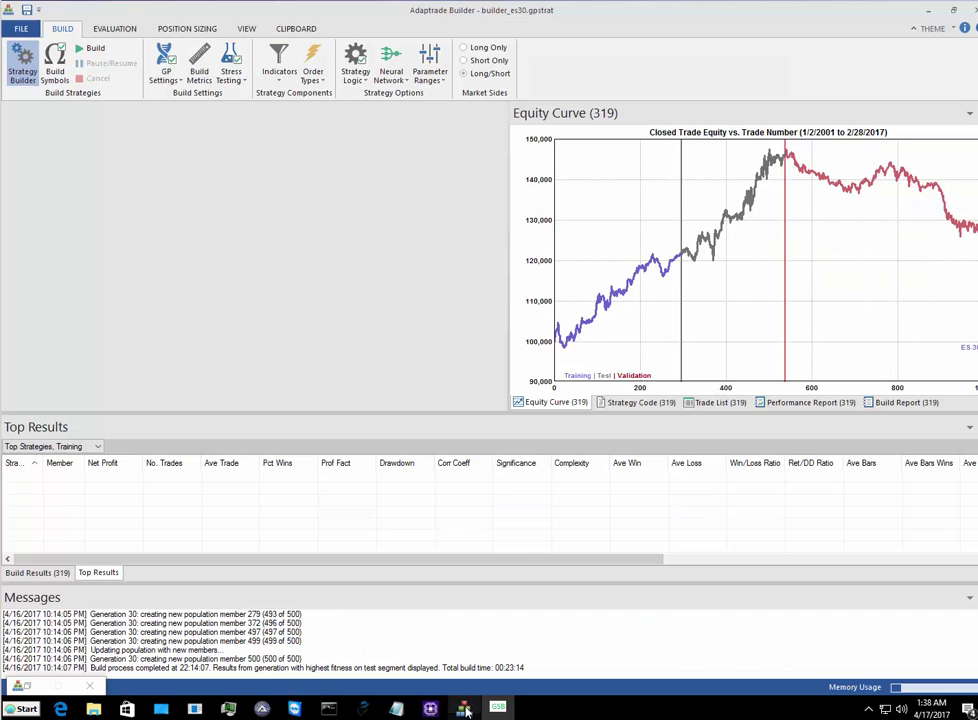
{"action": "left_click", "coordinate": [200, 72]}
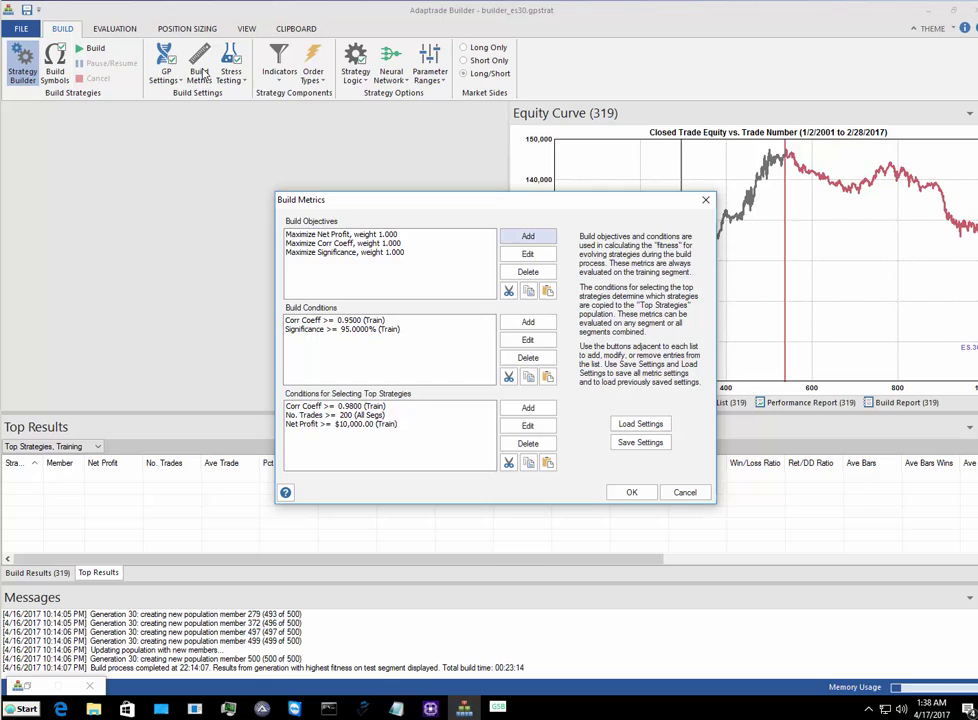
{"action": "left_click", "coordinate": [356, 321]}
{"action": "left_click", "coordinate": [360, 330]}
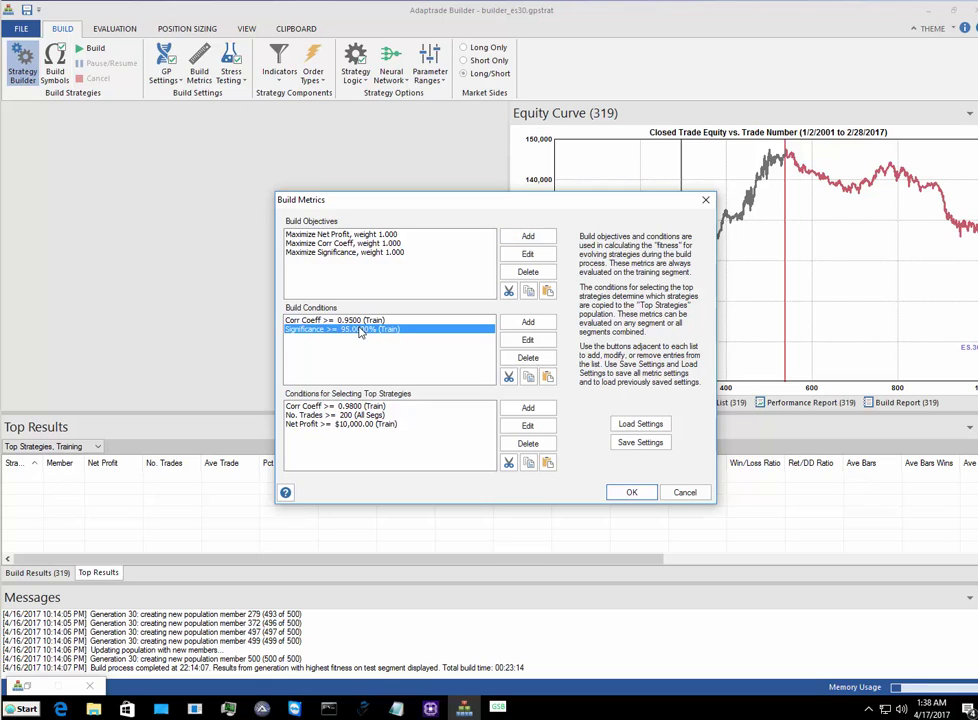
{"action": "left_click", "coordinate": [360, 424]}
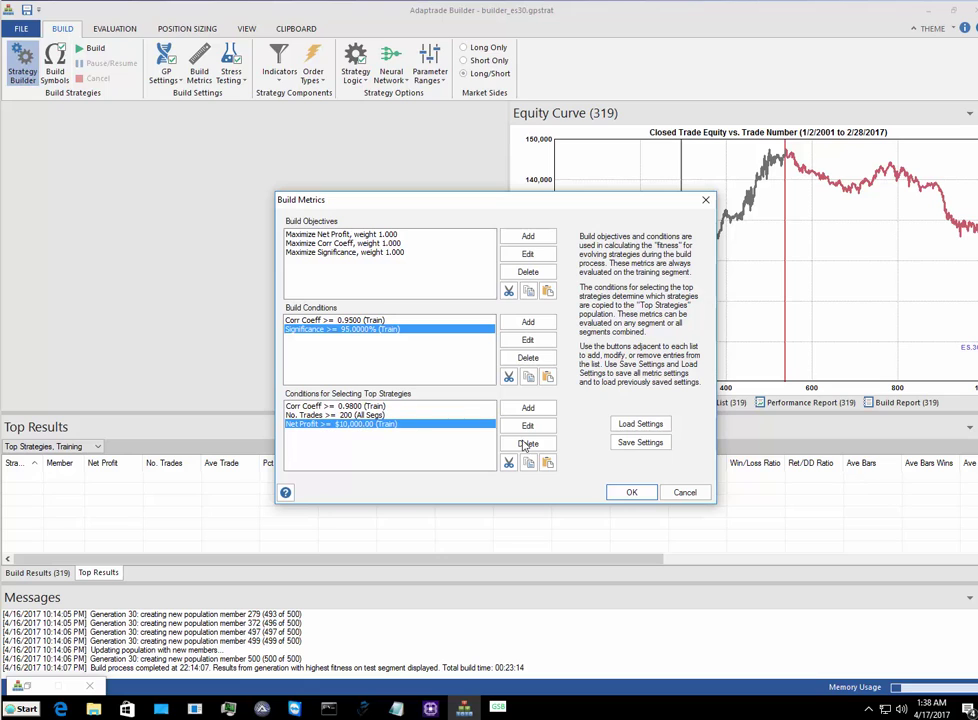
{"action": "left_click", "coordinate": [631, 493]}
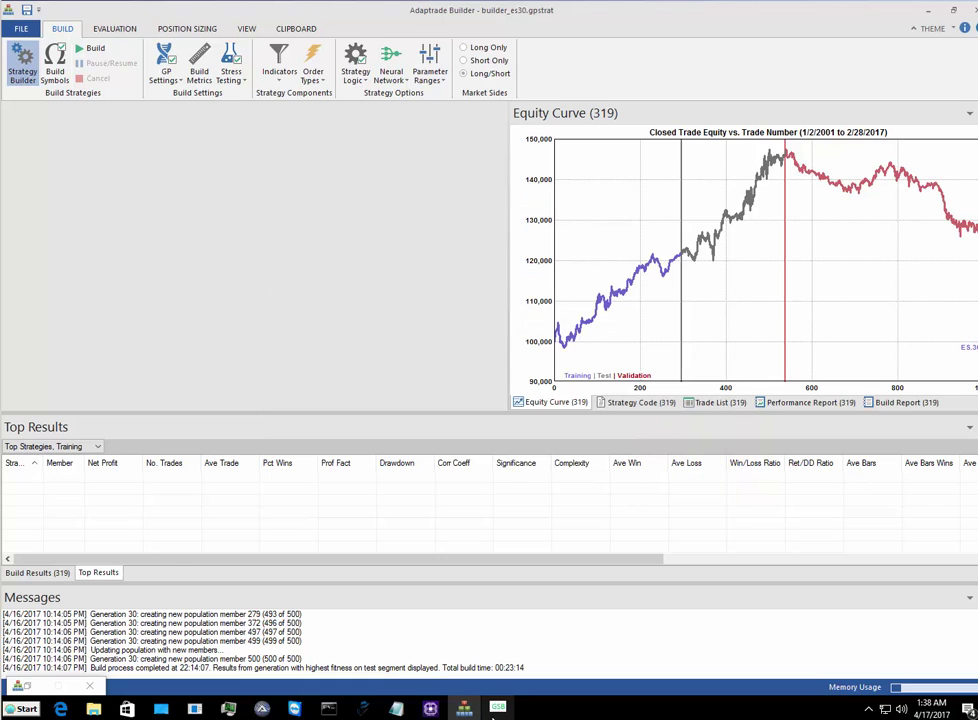
Switch to Genetic System Builder and examine the training, test and validation performance filters in the app settings, including Min. Pearson and Min. Net Profit
{"action": "left_click", "coordinate": [498, 709]}
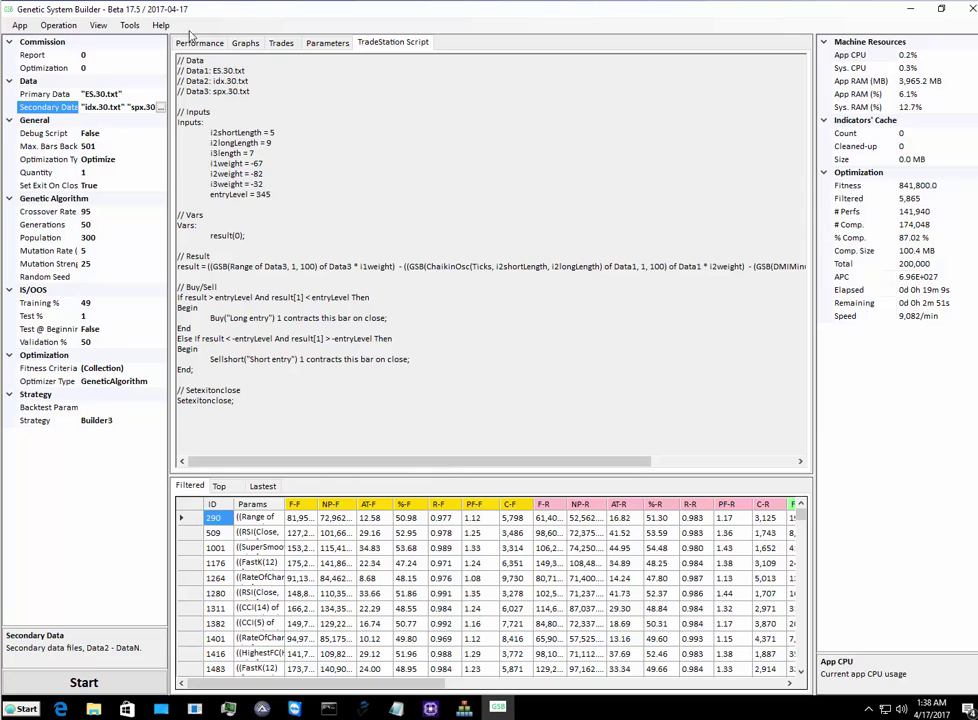
{"action": "left_click", "coordinate": [129, 29]}
{"action": "left_click", "coordinate": [157, 39]}
{"action": "left_click", "coordinate": [498, 326]}
{"action": "left_click_drag", "start_coordinate": [508, 326], "coordinate": [481, 329]}
{"action": "left_click", "coordinate": [521, 344]}
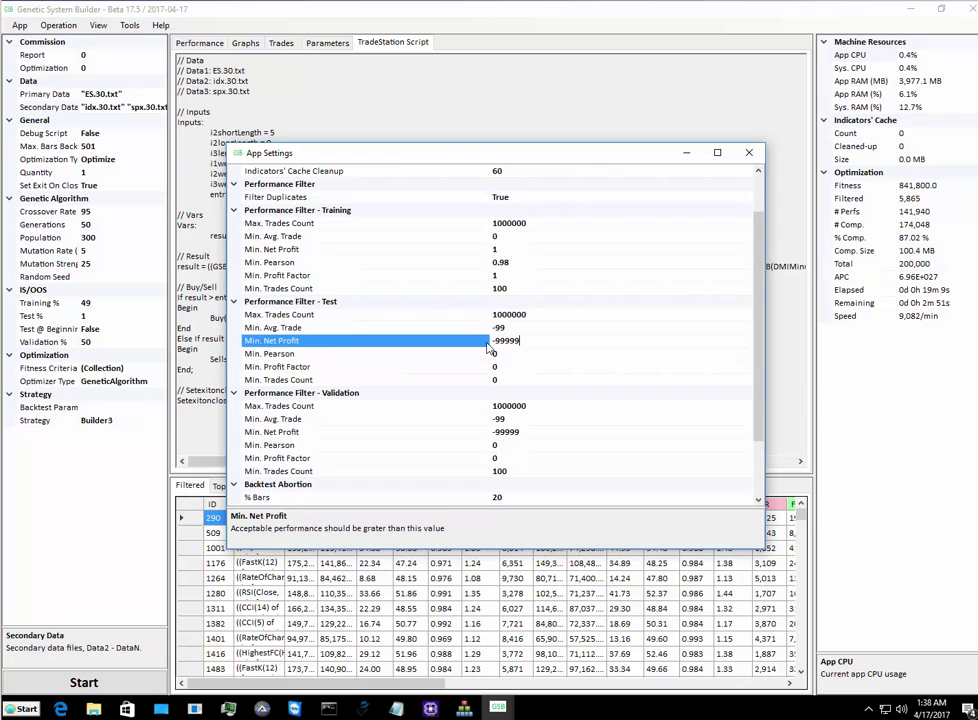
{"action": "left_click", "coordinate": [483, 420]}
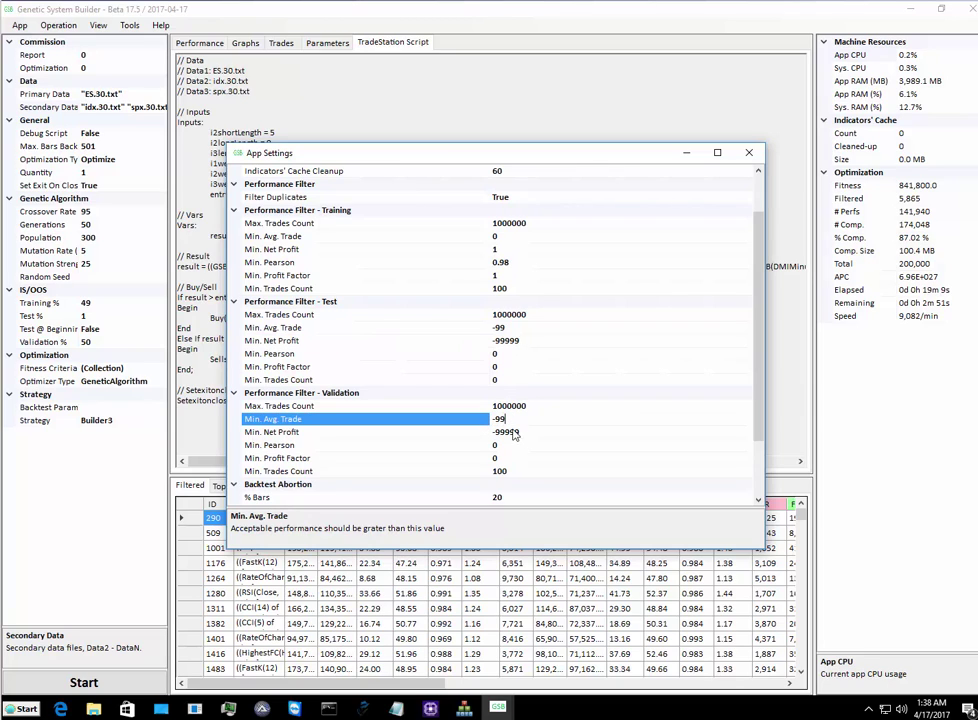
{"action": "left_click", "coordinate": [514, 433]}
{"action": "left_click_drag", "start_coordinate": [514, 433], "coordinate": [499, 424]}
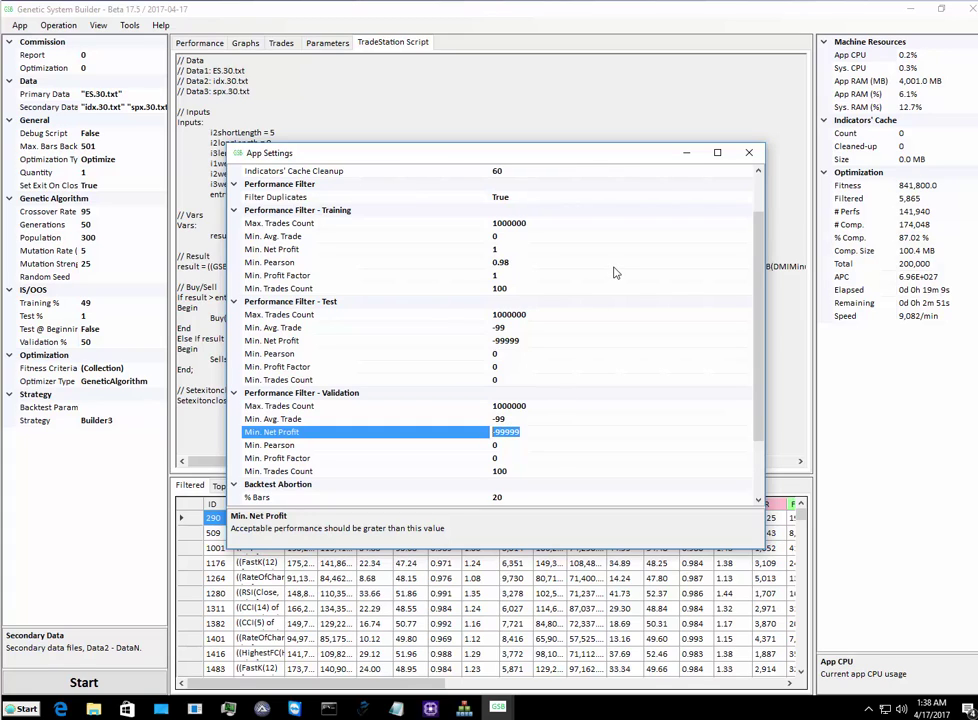
{"action": "left_click", "coordinate": [498, 262]}
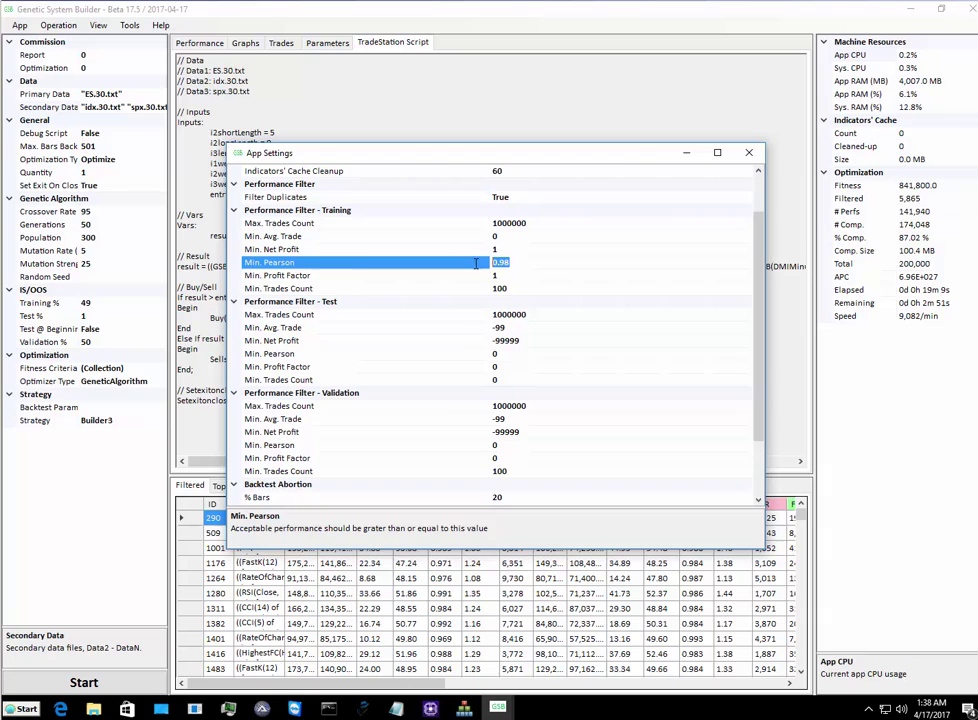
{"action": "left_click", "coordinate": [684, 150]}
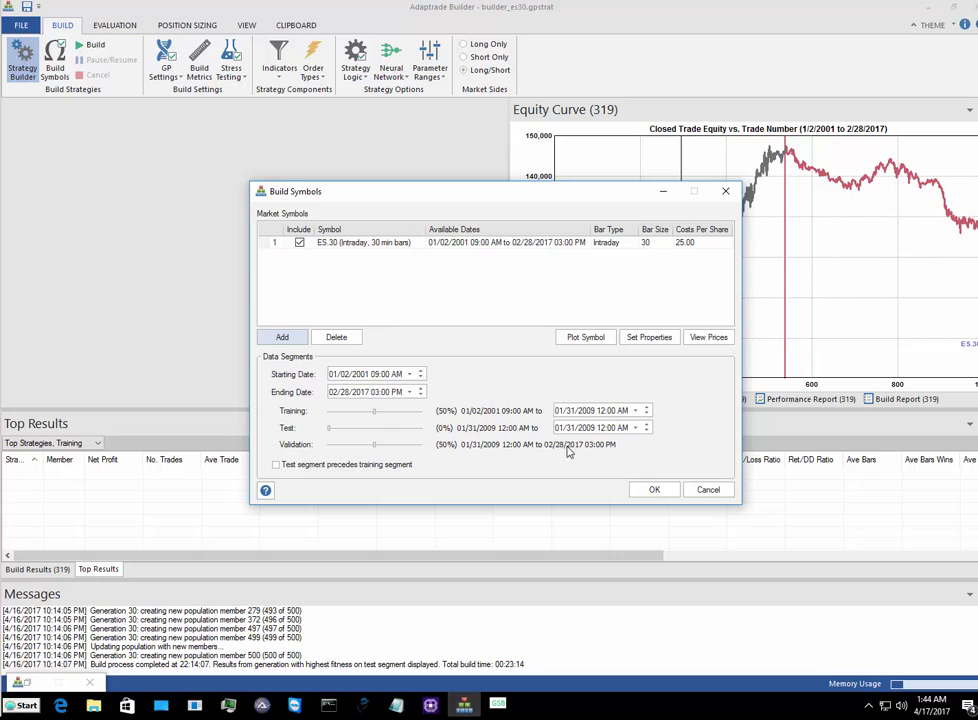
Accept the build symbols in Adaptrade Builder and start the strategy build
{"action": "left_click", "coordinate": [654, 490]}
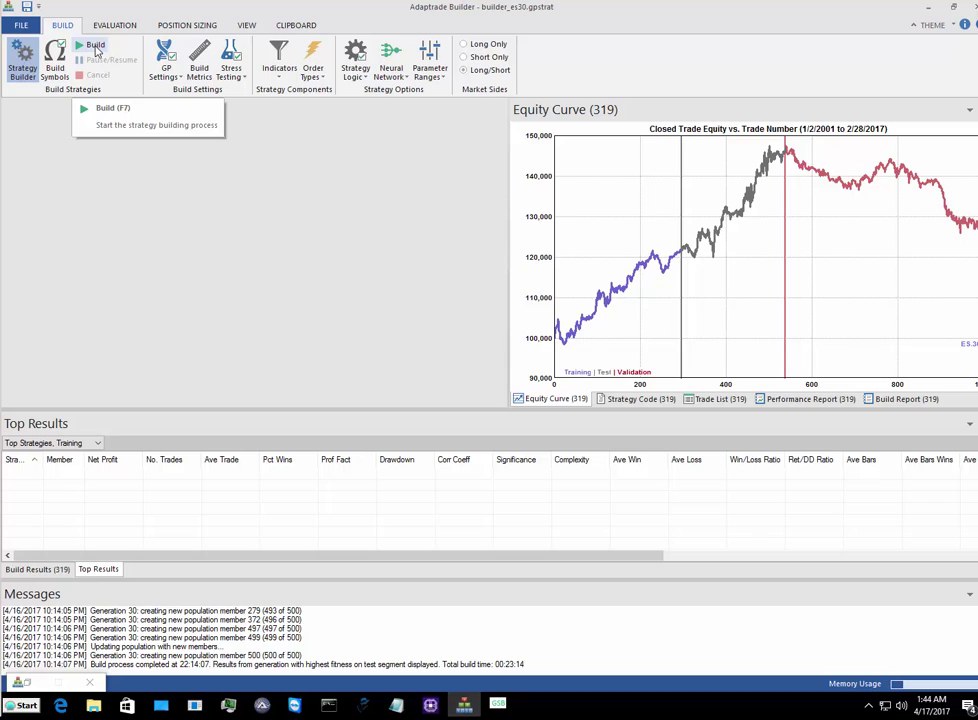
{"action": "left_click", "coordinate": [95, 46]}
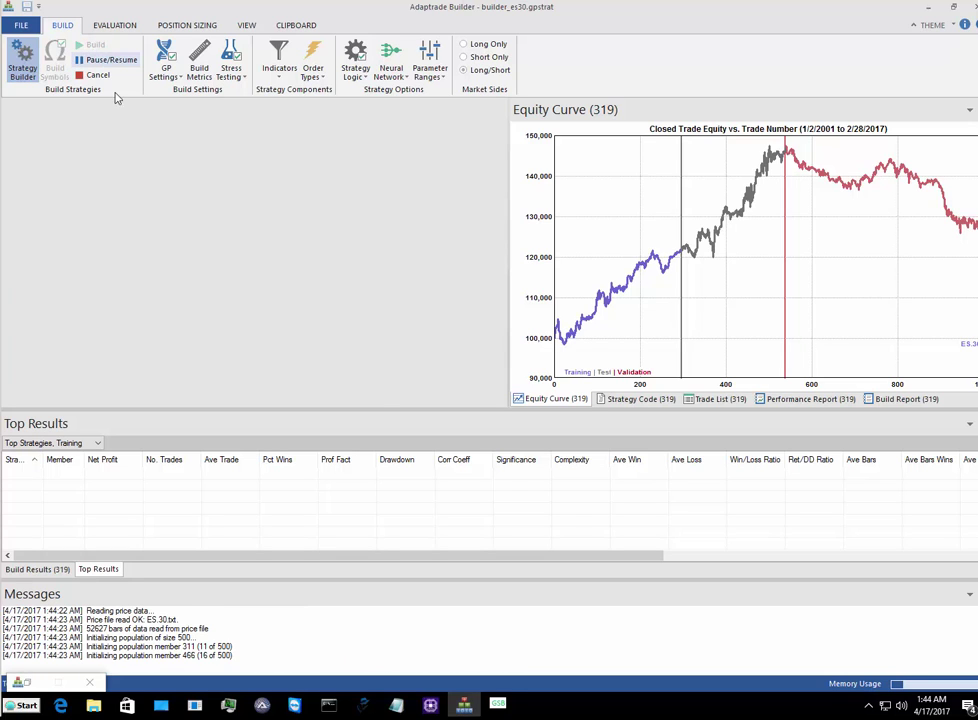
Bring the App Settings window of Genetic System Builder back into view
{"action": "mouse_move", "coordinate": [498, 705]}
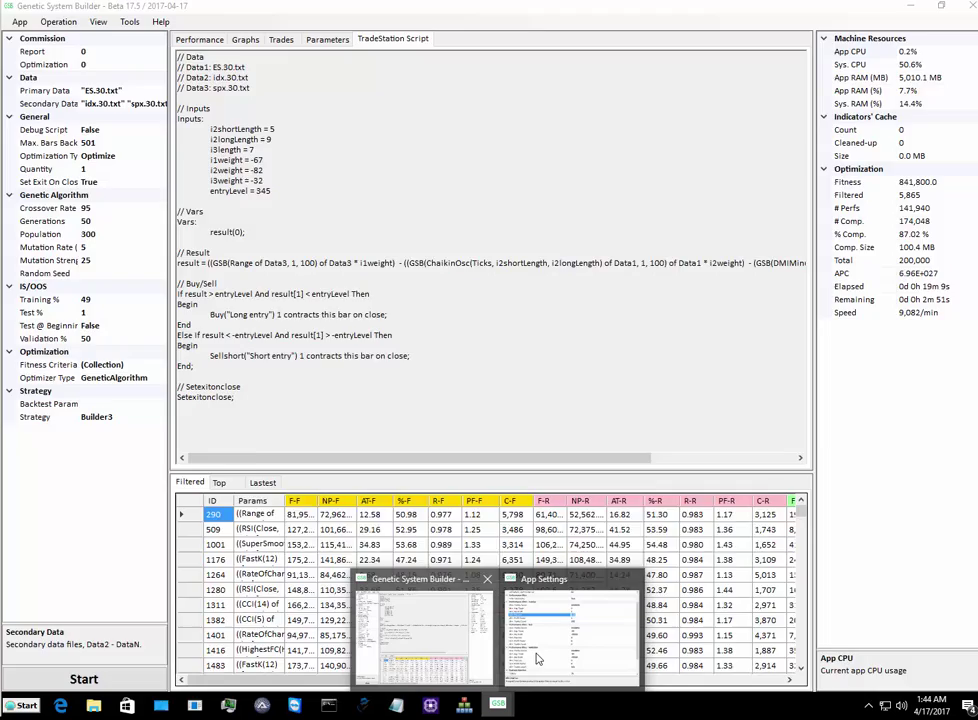
{"action": "left_click", "coordinate": [557, 633]}
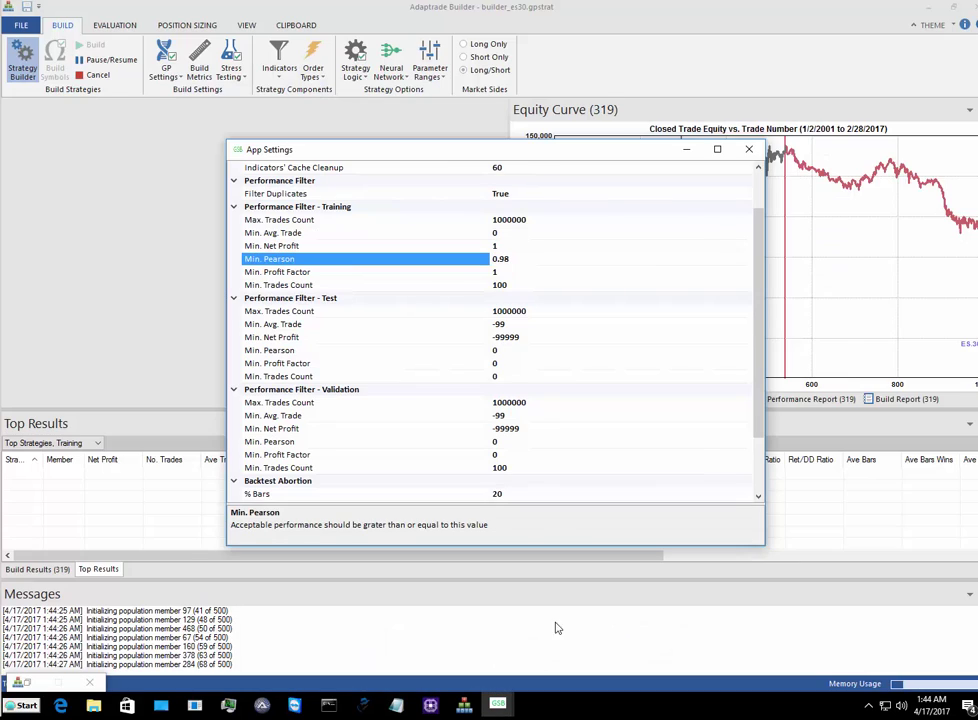
Close the App Settings window, return to Genetic System Builder's main window and start the optimization
{"action": "left_click", "coordinate": [750, 150]}
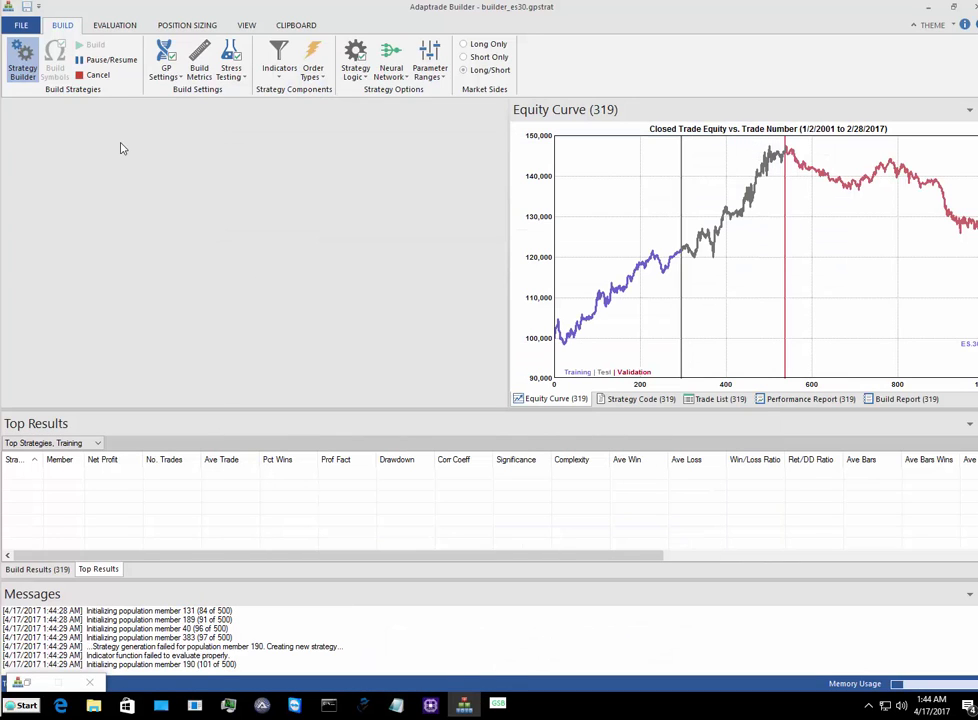
{"action": "left_click", "coordinate": [498, 705]}
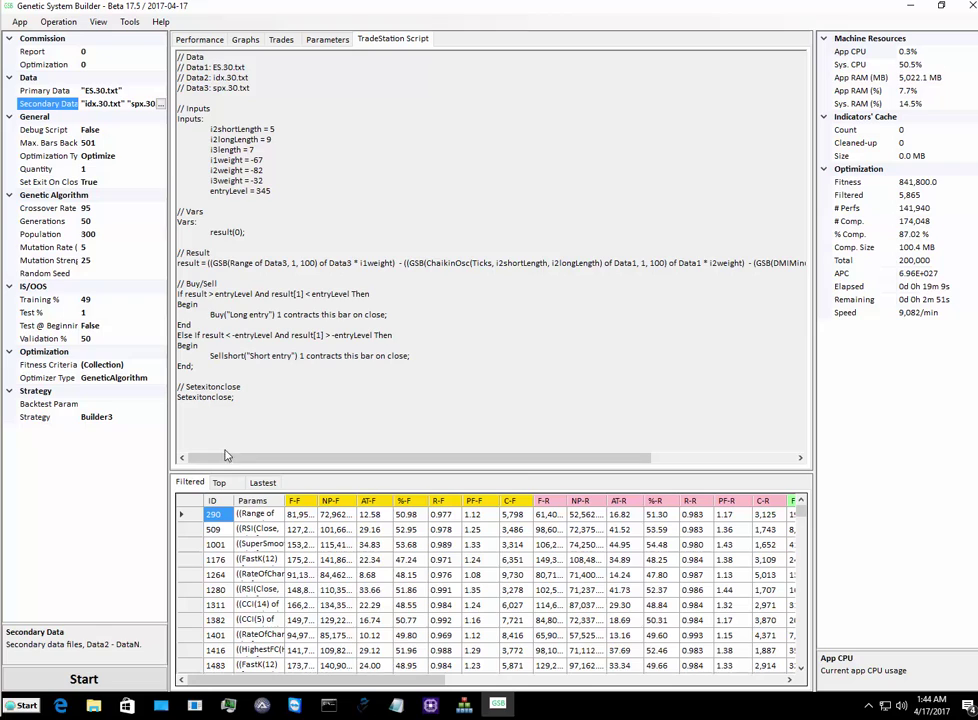
{"action": "left_click", "coordinate": [106, 679]}
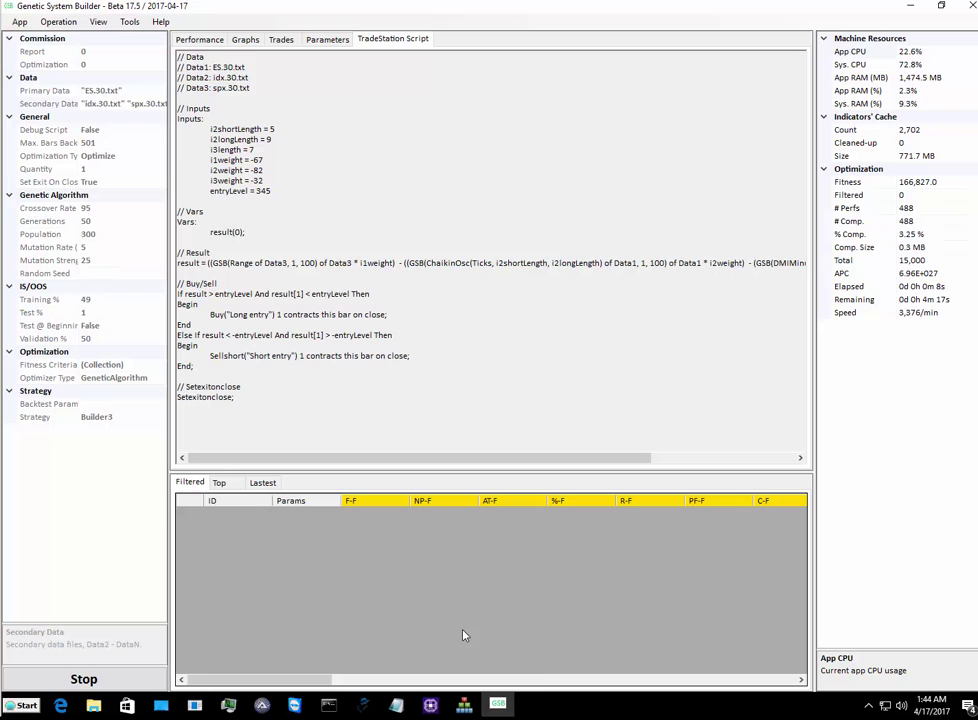
Check the GSB.exe process and the per-core CPU usage history in Windows Task Manager, and minimize it
{"action": "left_click", "coordinate": [258, 706]}
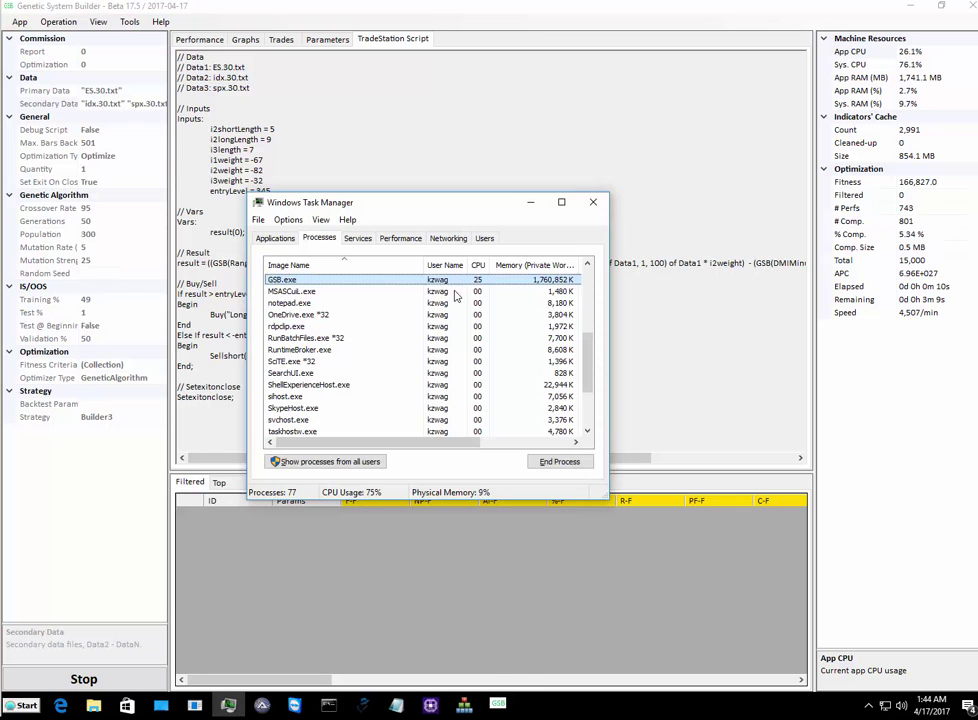
{"action": "left_click", "coordinate": [412, 240]}
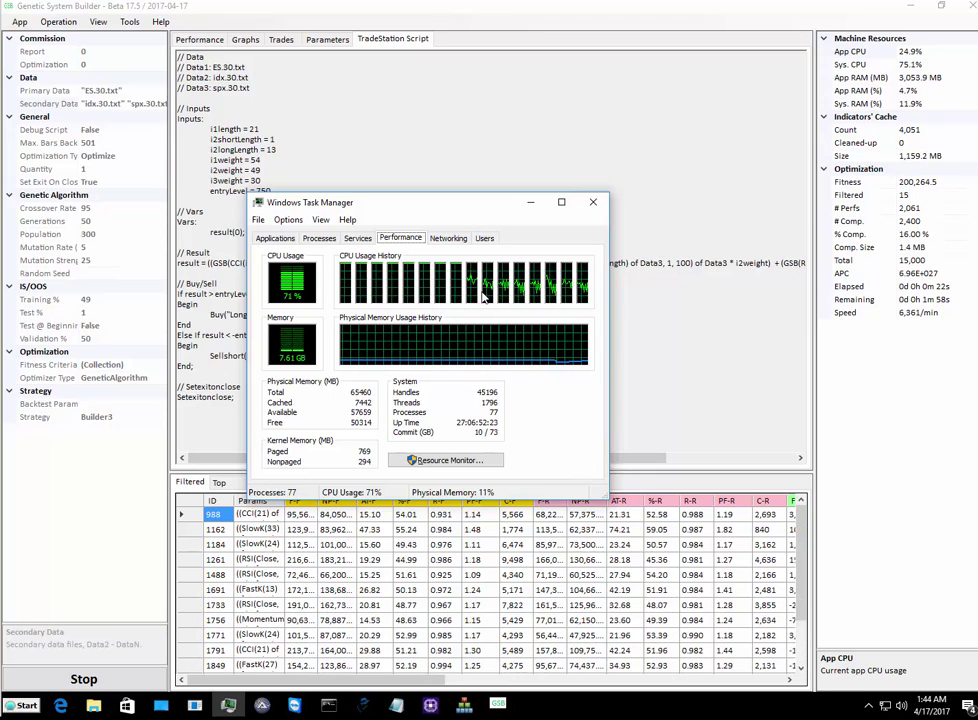
{"action": "left_click", "coordinate": [532, 206]}
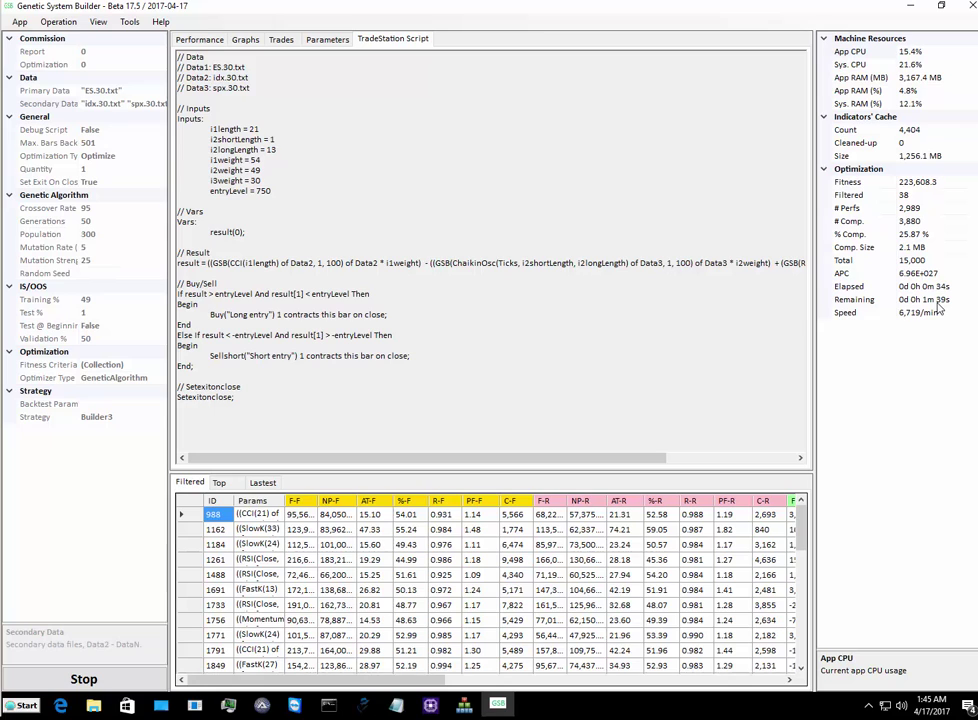
Look in on Adaptrade Builder, return to Genetic System Builder, and recheck the CPU usage in Windows Task Manager
{"action": "left_click", "coordinate": [464, 706]}
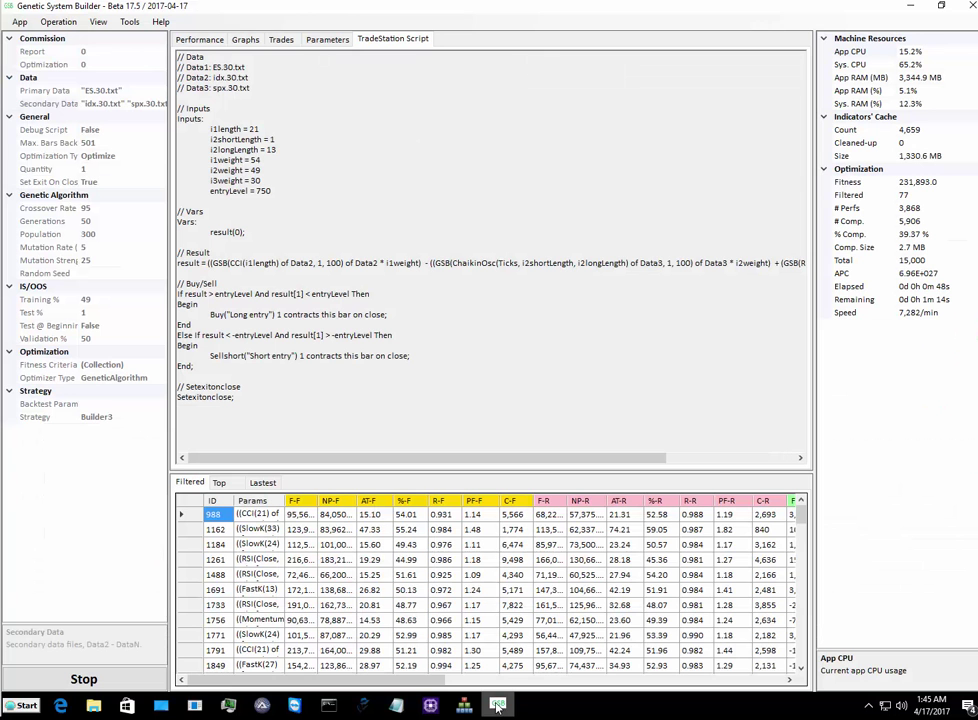
{"action": "left_click", "coordinate": [497, 706]}
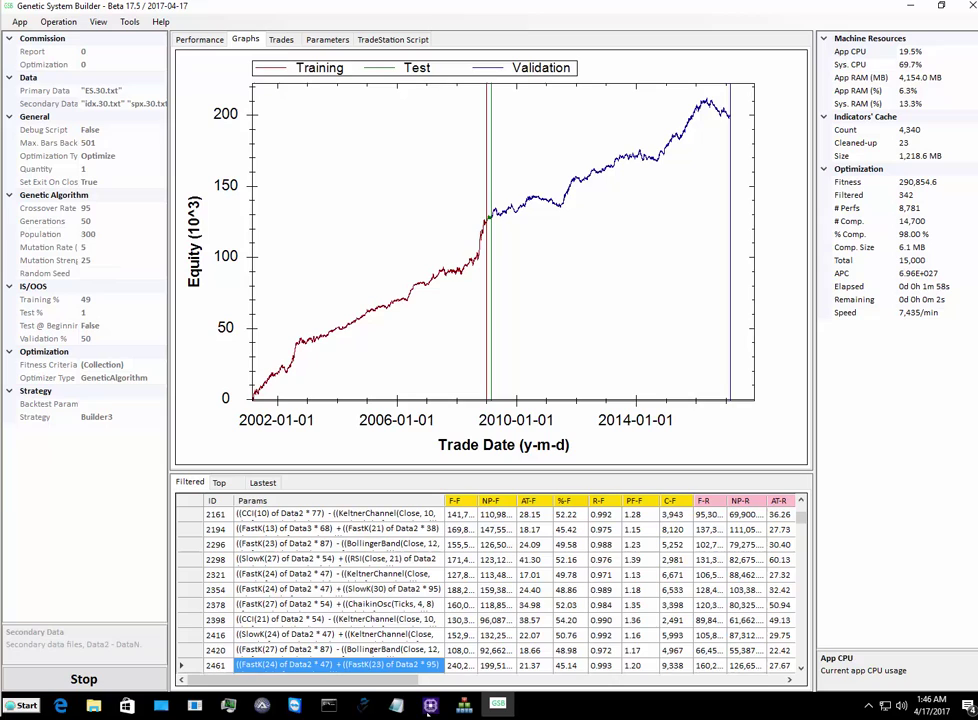
{"action": "left_click", "coordinate": [229, 706]}
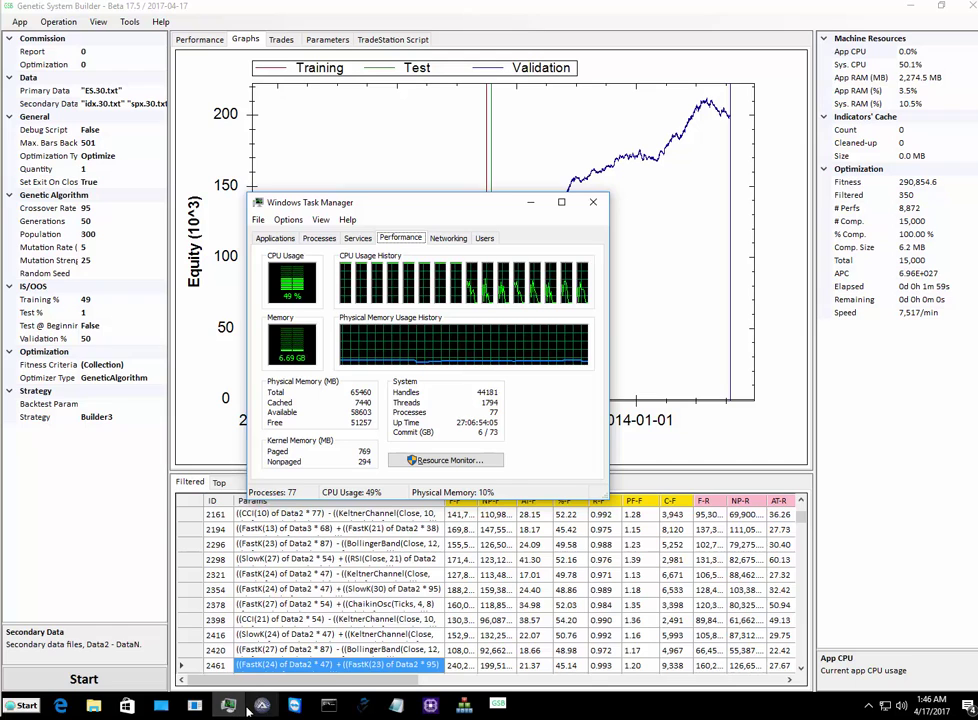
{"action": "left_click", "coordinate": [257, 694]}
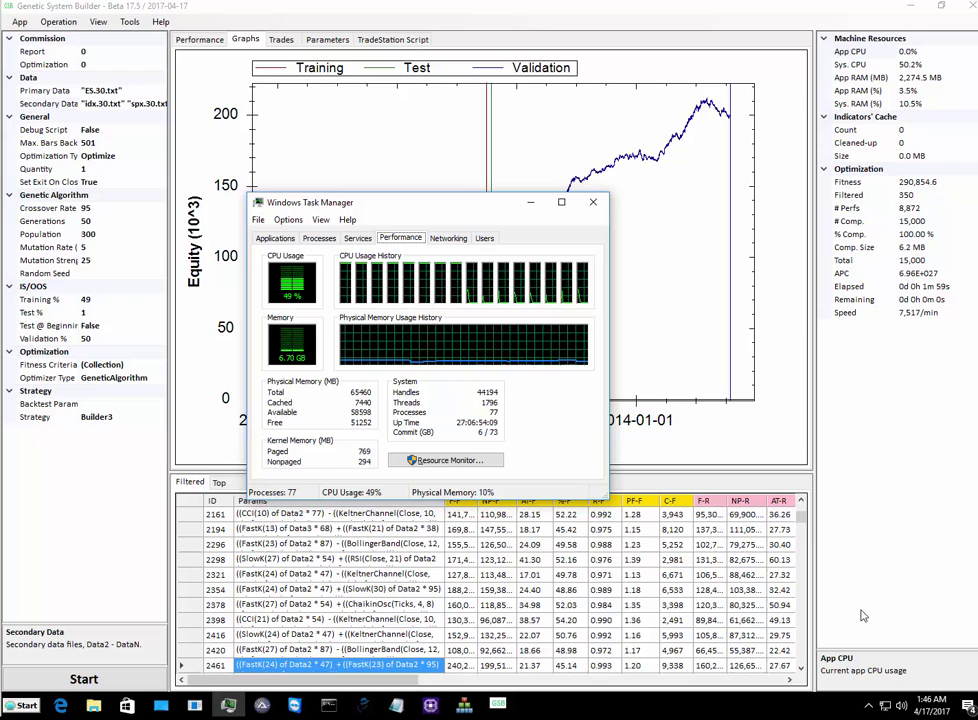
Switch to Adaptrade Builder and view the validation top strategies in ascending order of strategy number, starting from strategy 1
{"action": "left_click", "coordinate": [476, 704]}
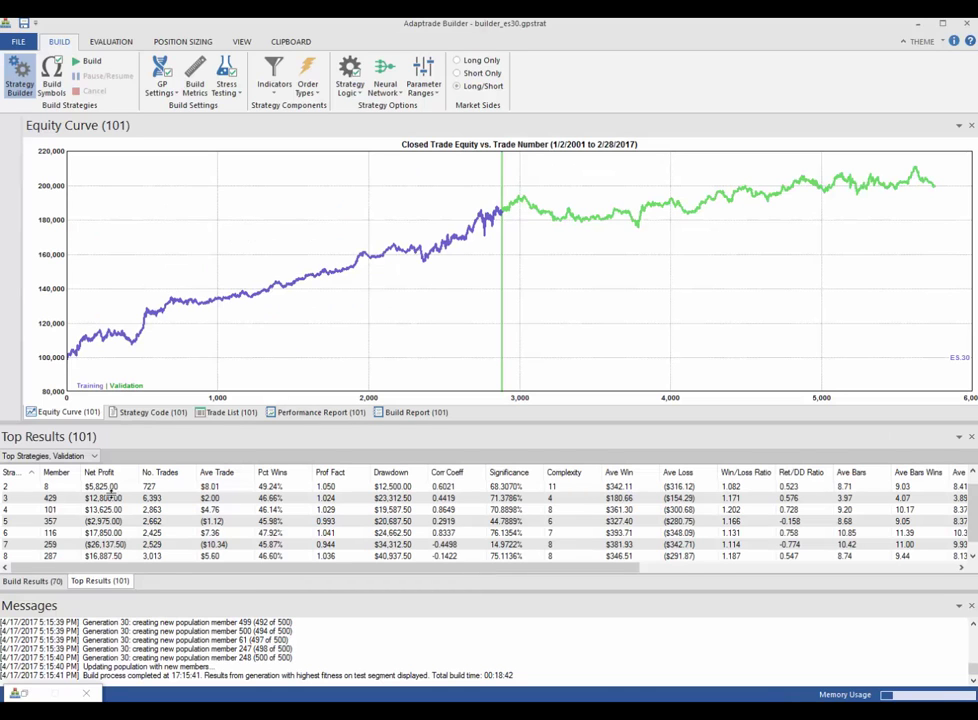
{"action": "left_click", "coordinate": [25, 474]}
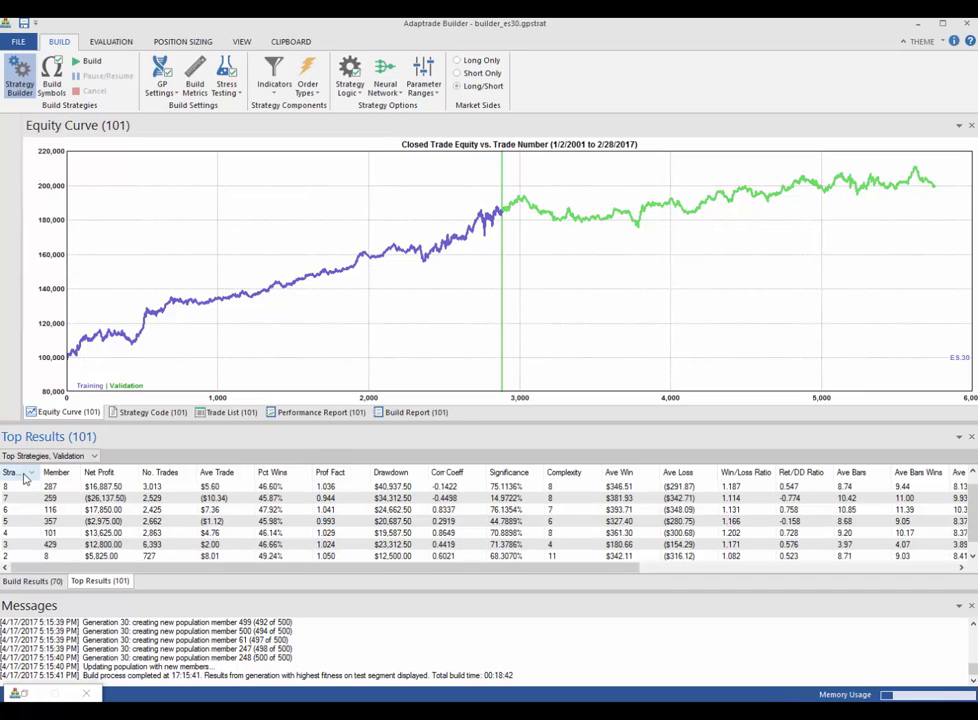
{"action": "left_click", "coordinate": [25, 474]}
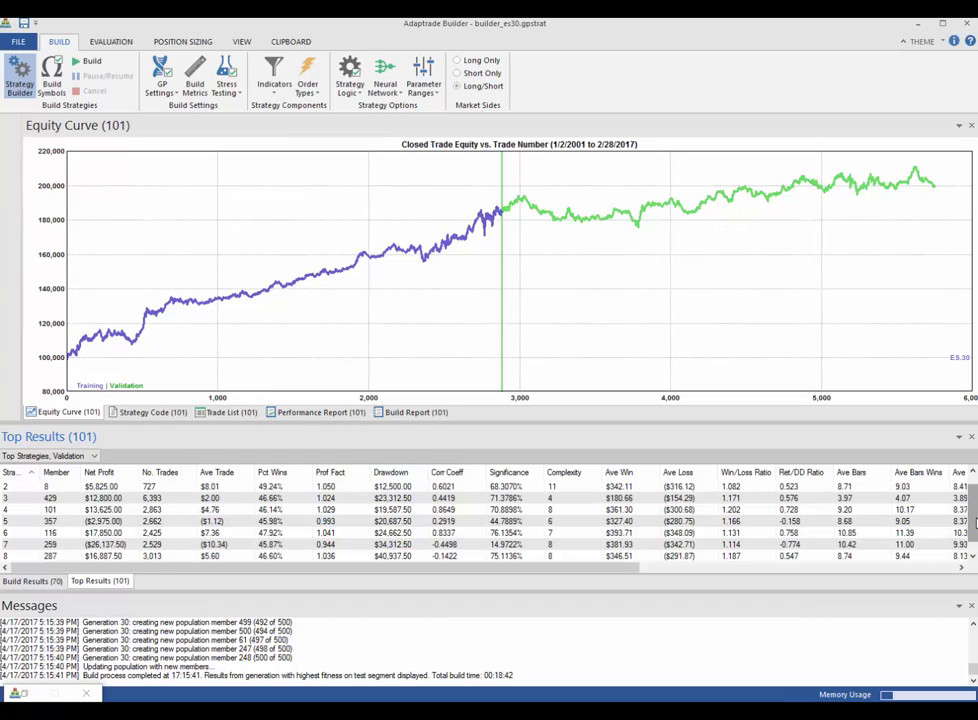
{"action": "mouse_move", "coordinate": [974, 521]}
{"action": "left_mouse_down"}
{"action": "mouse_move", "coordinate": [974, 537]}
{"action": "mouse_move", "coordinate": [974, 512]}
{"action": "left_mouse_up"}
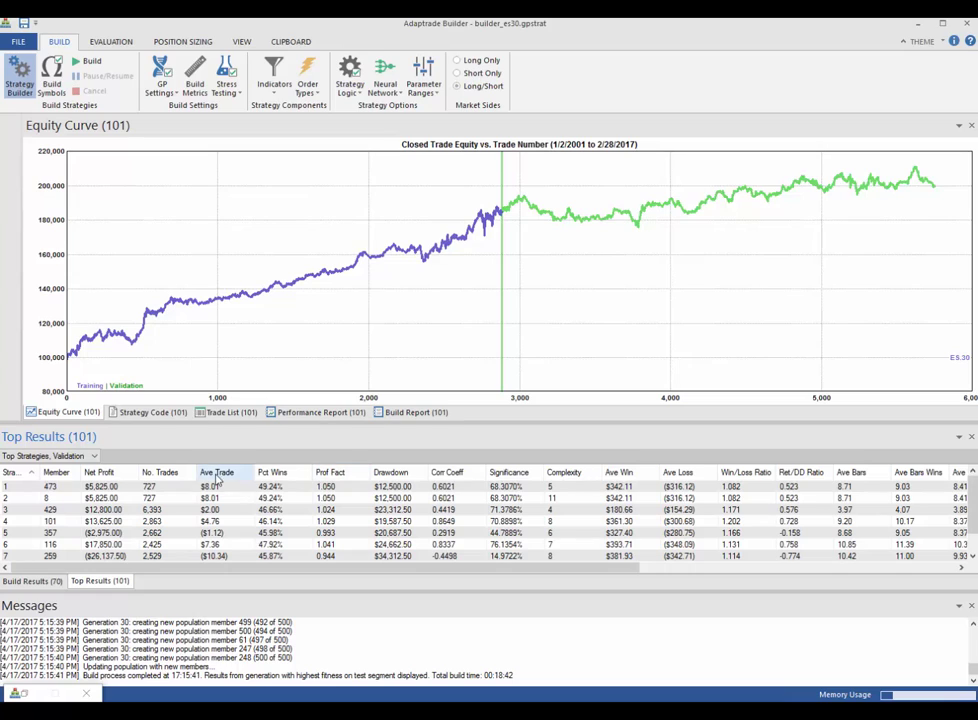
Step through the equity curves of top strategies 1 to 8 in the validation results
{"action": "left_click", "coordinate": [50, 487]}
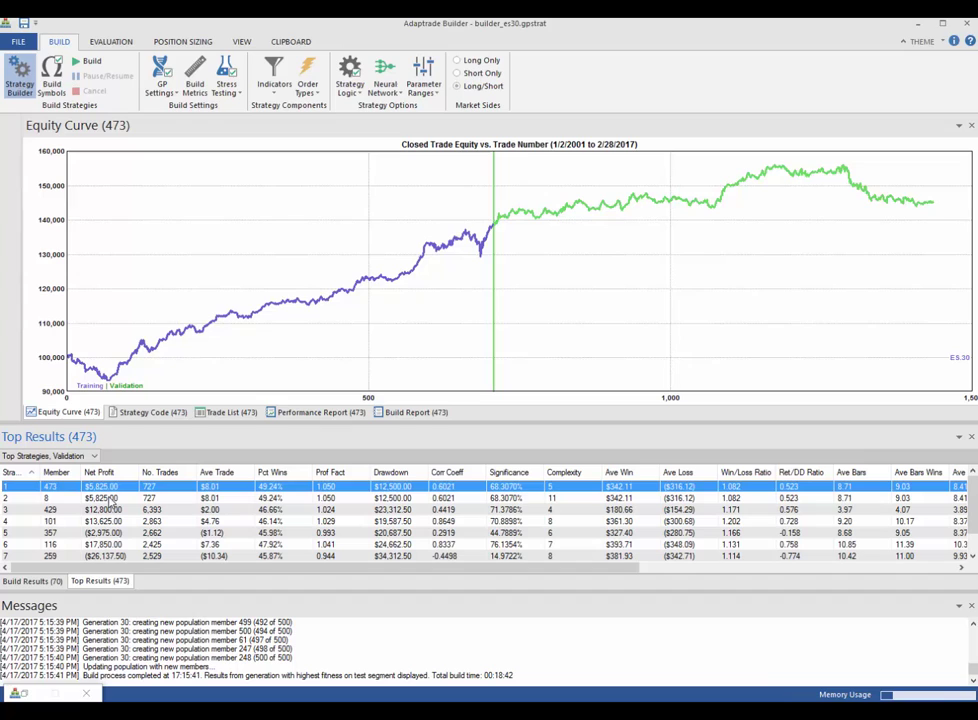
{"action": "left_click", "coordinate": [112, 499]}
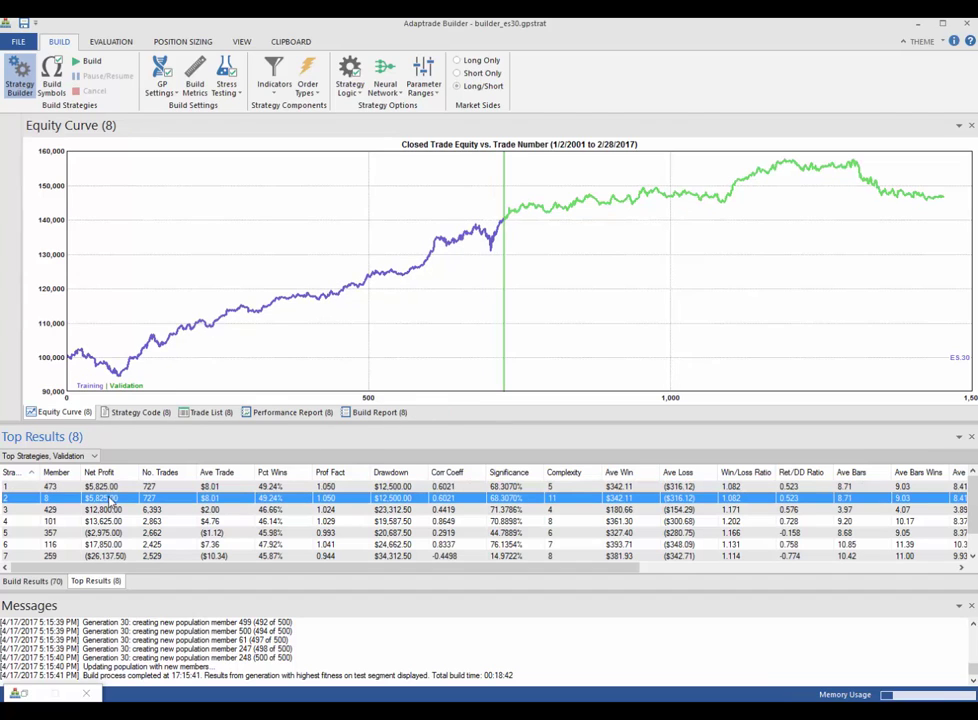
{"action": "left_click", "coordinate": [112, 507]}
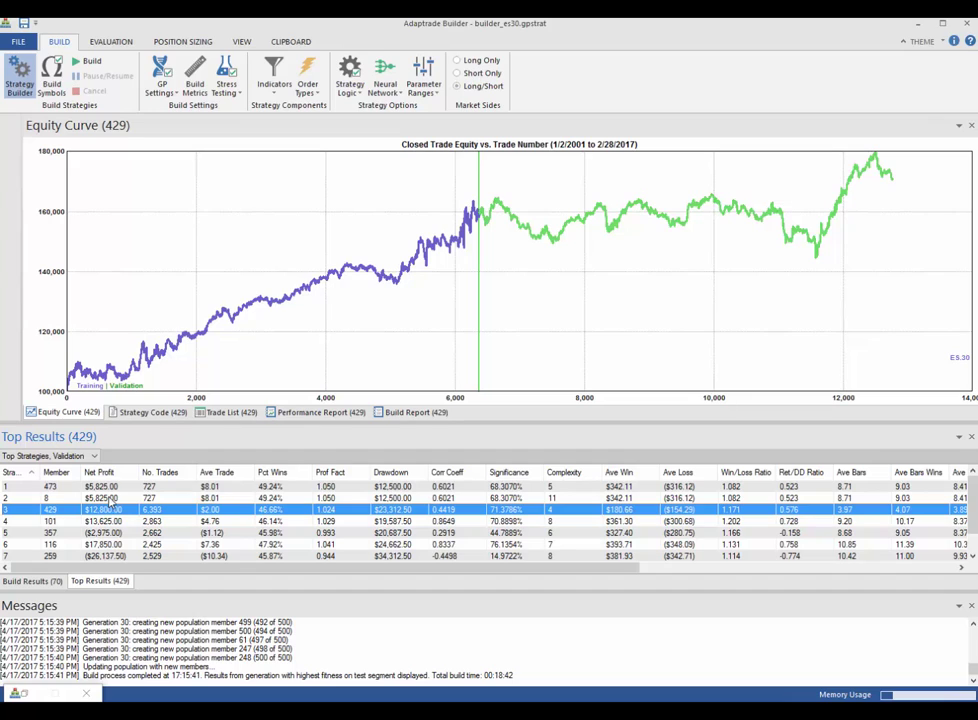
{"action": "key", "text": "Down"}
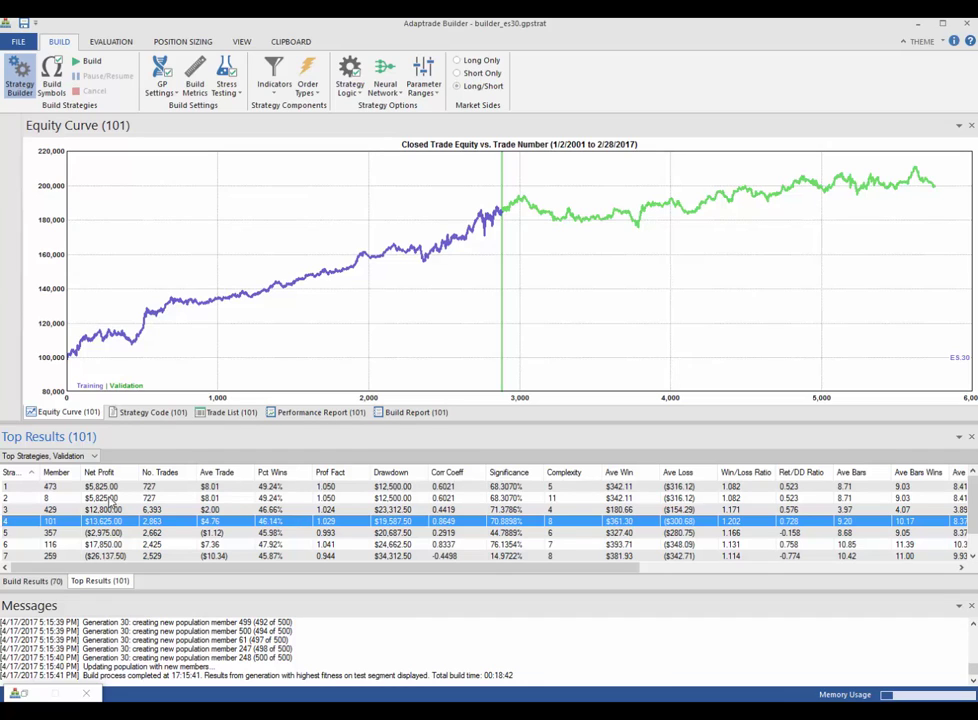
{"action": "key", "text": "Down"}
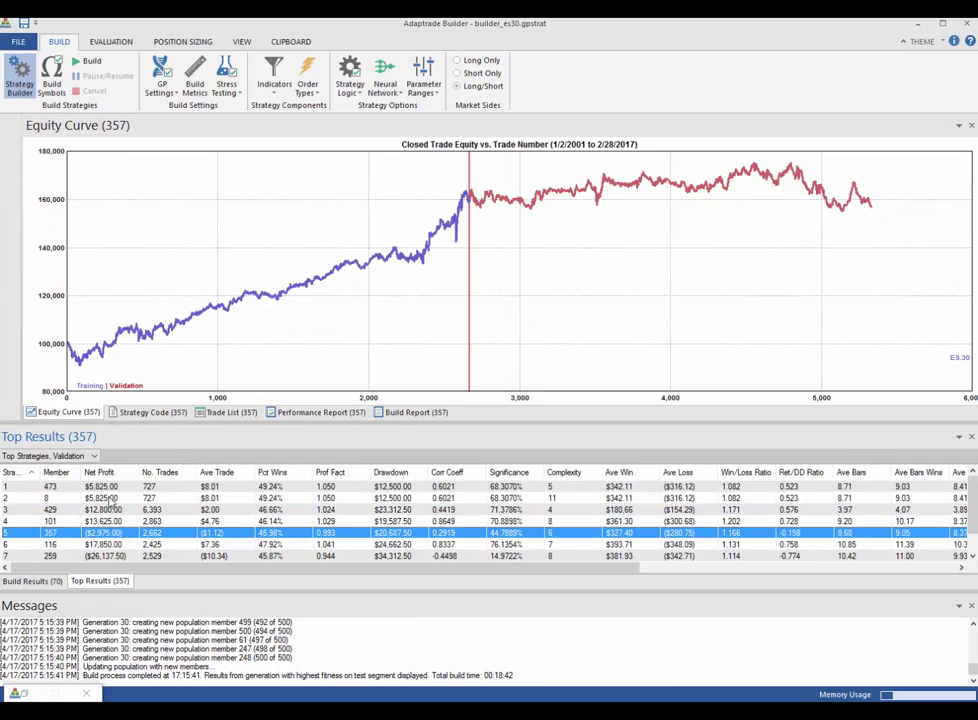
{"action": "key", "text": "Down"}
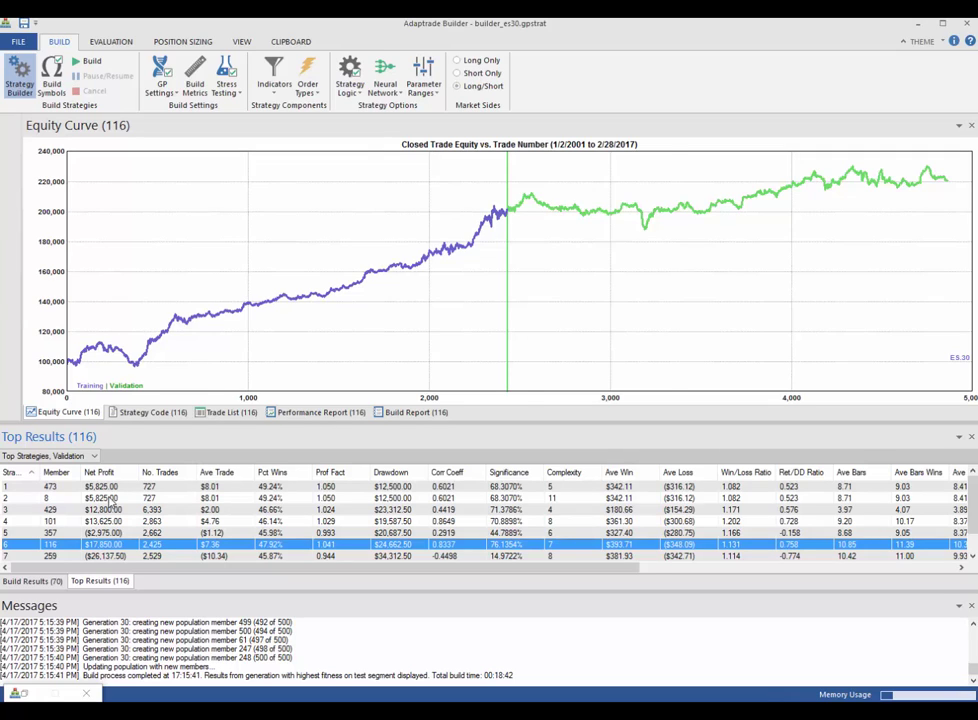
{"action": "key", "text": "Down"}
{"action": "key", "text": "Down"}
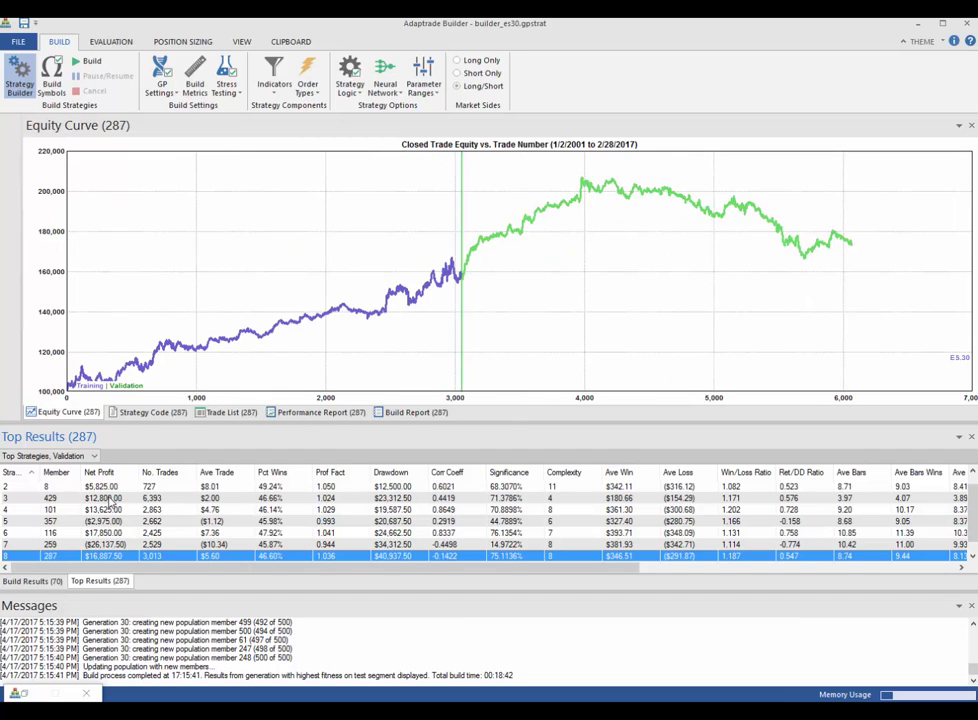
Go back over the equity curves of strategies 4 to 7, comparing members 101 and 116
{"action": "key", "text": "Up"}
{"action": "key", "text": "Up"}
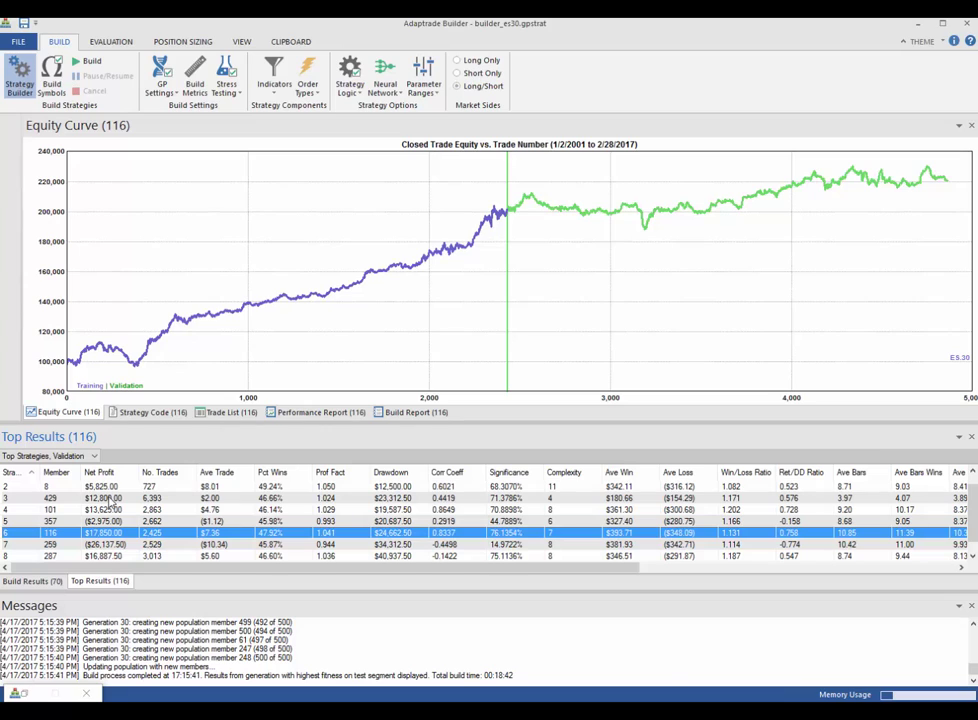
{"action": "key", "text": "Up"}
{"action": "key", "text": "Up"}
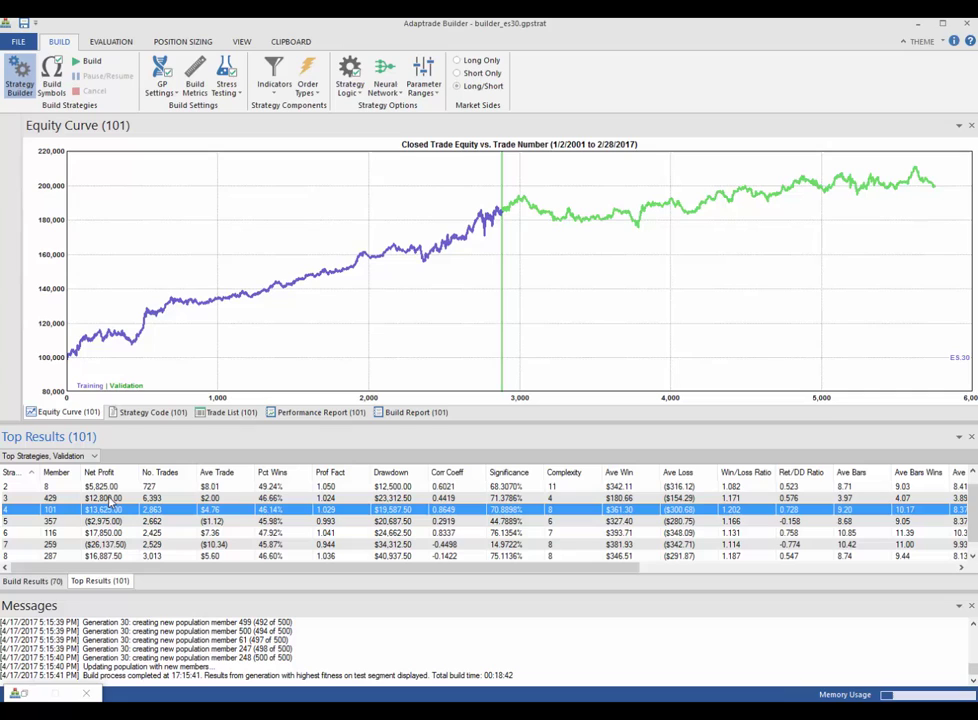
{"action": "key", "text": "Down"}
{"action": "key", "text": "Down"}
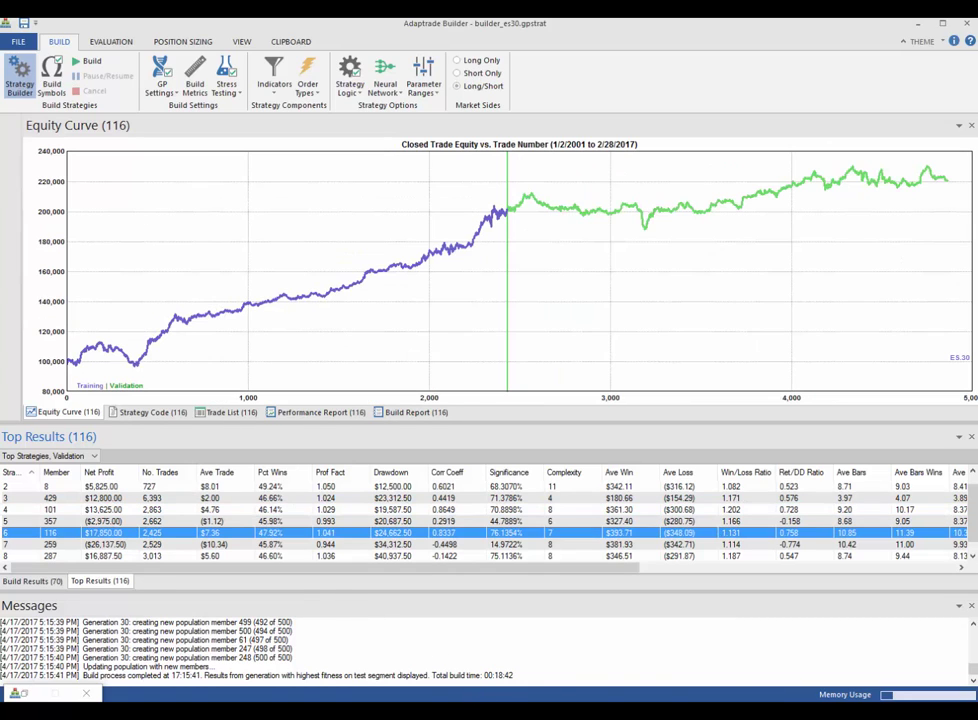
Switch to Genetic System Builder and sort the filtered strategies by ID in ascending order
{"action": "mouse_move", "coordinate": [495, 710]}
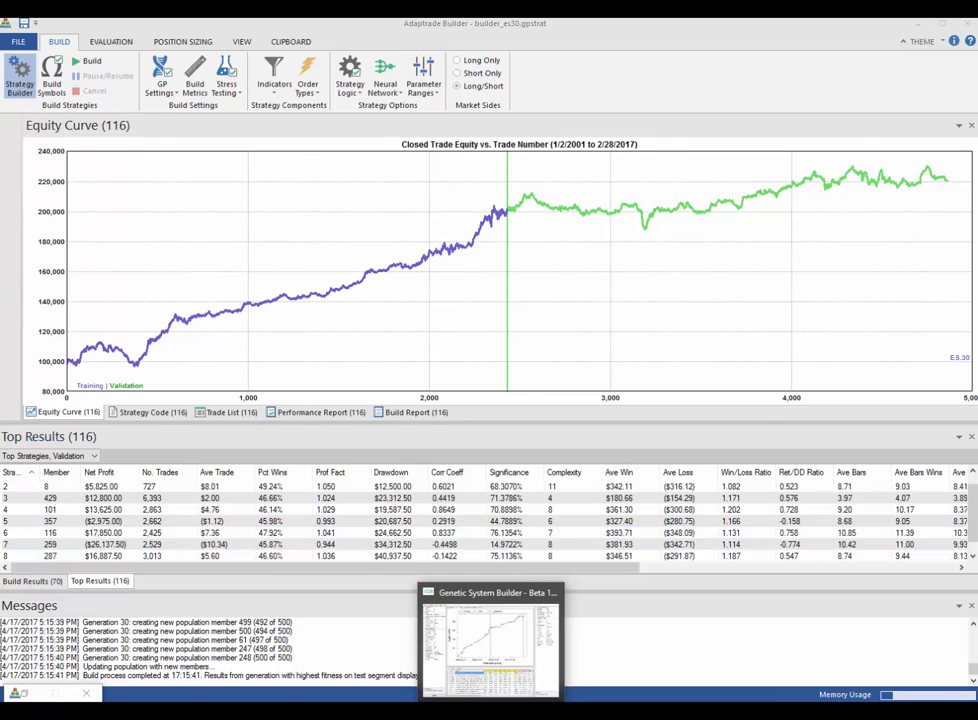
{"action": "left_click", "coordinate": [498, 650]}
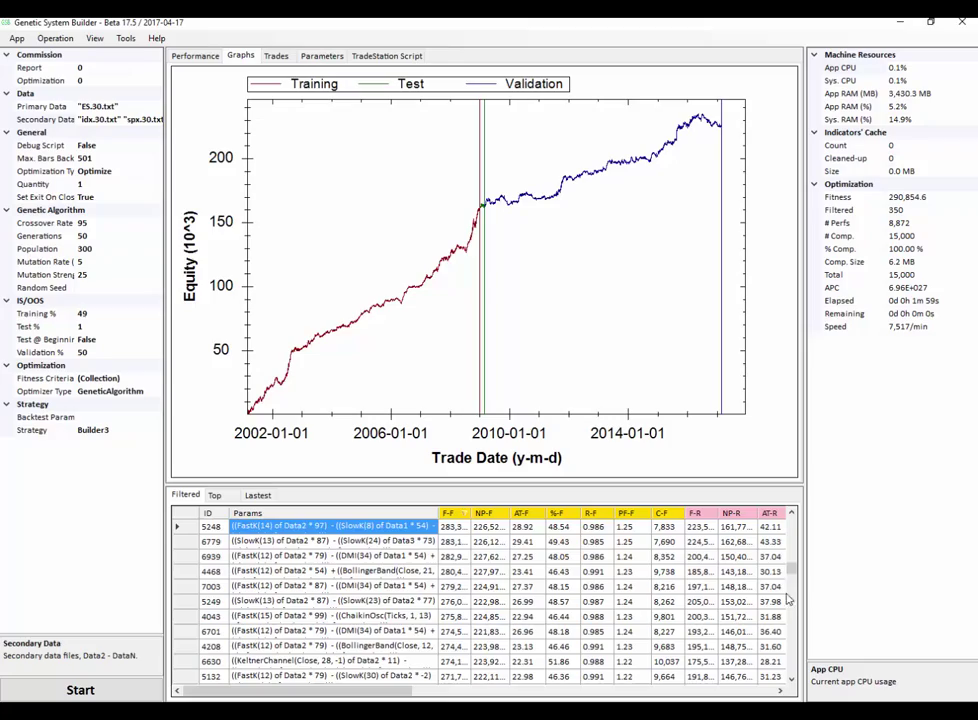
{"action": "left_click_drag", "start_coordinate": [791, 572], "coordinate": [772, 526]}
{"action": "left_click", "coordinate": [210, 514]}
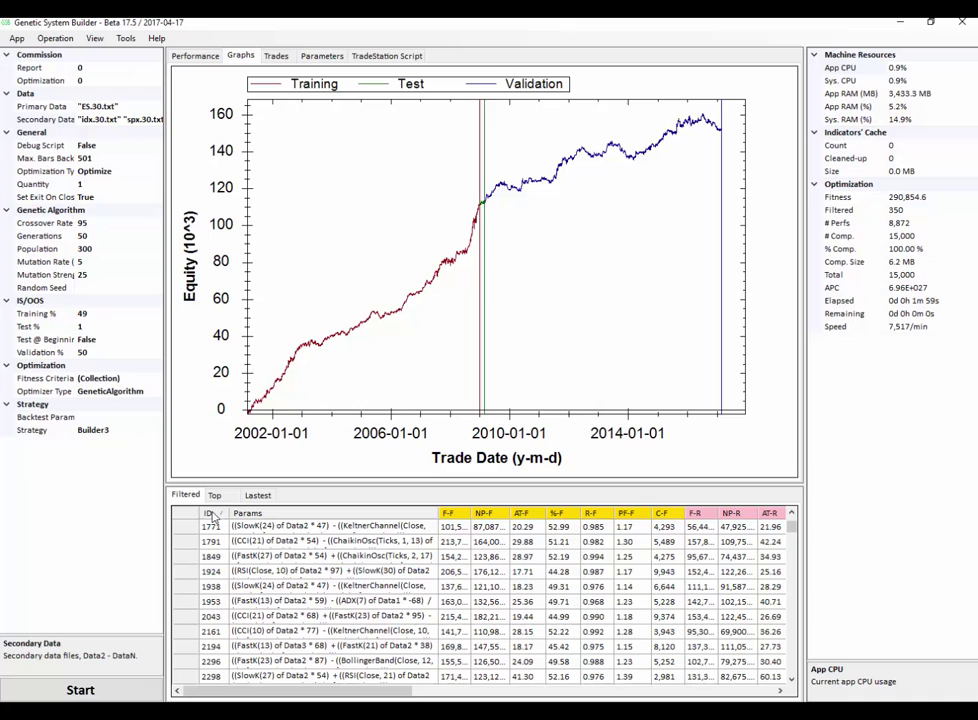
Step through the equity graphs of the filtered strategies from ID 1771 to ID 2513
{"action": "left_click", "coordinate": [240, 528]}
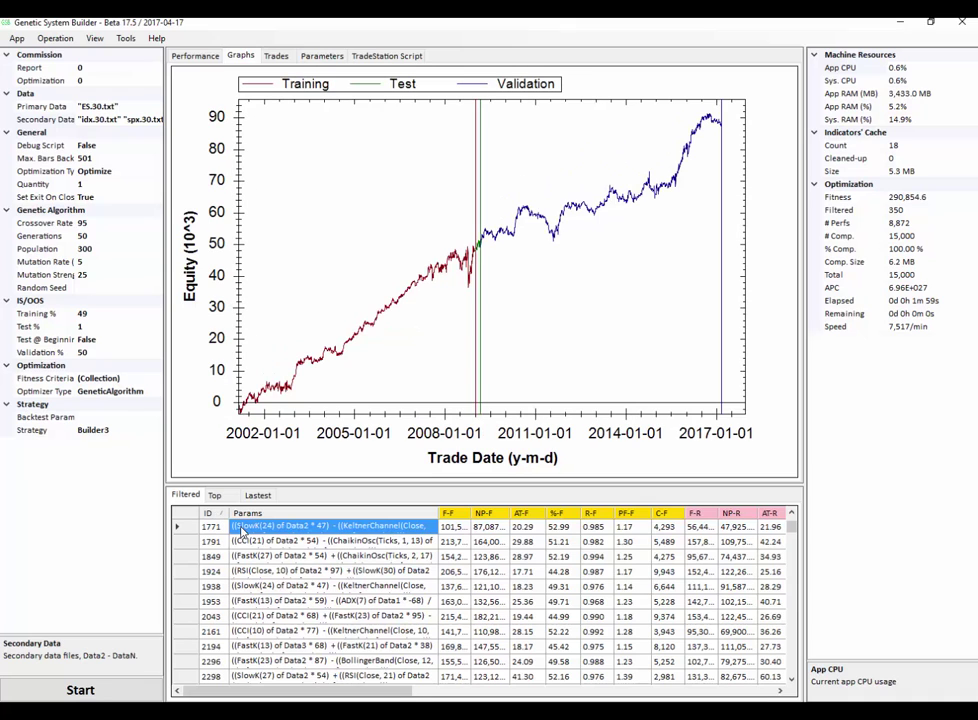
{"action": "key", "text": "Down"}
{"action": "key", "text": "Down"}
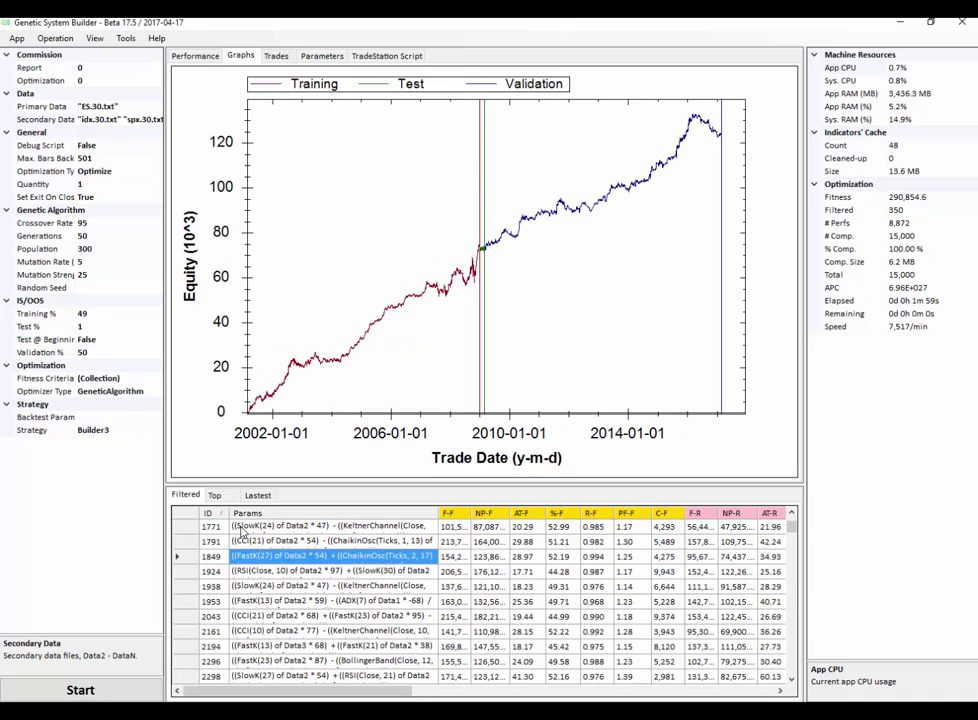
{"action": "key", "text": "Down"}
{"action": "key", "text": "Down"}
{"action": "key", "text": "Down"}
{"action": "key", "text": "Down"}
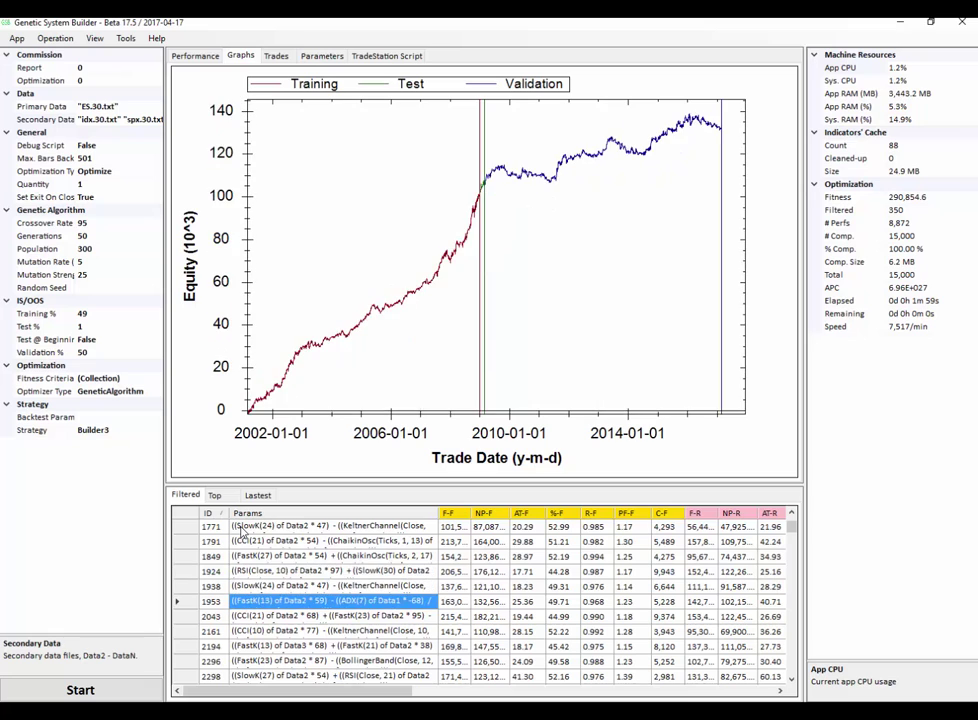
{"action": "key", "text": "Down"}
{"action": "key", "text": "Down"}
{"action": "key", "text": "Down"}
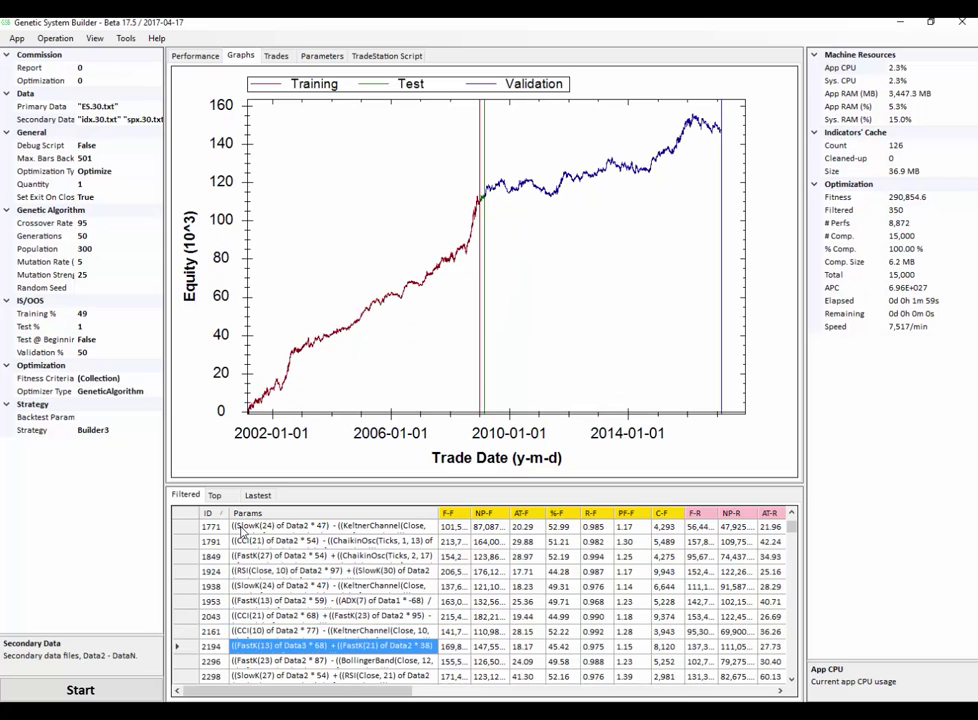
{"action": "key", "text": "Down"}
{"action": "key", "text": "Down"}
{"action": "key", "text": "Down"}
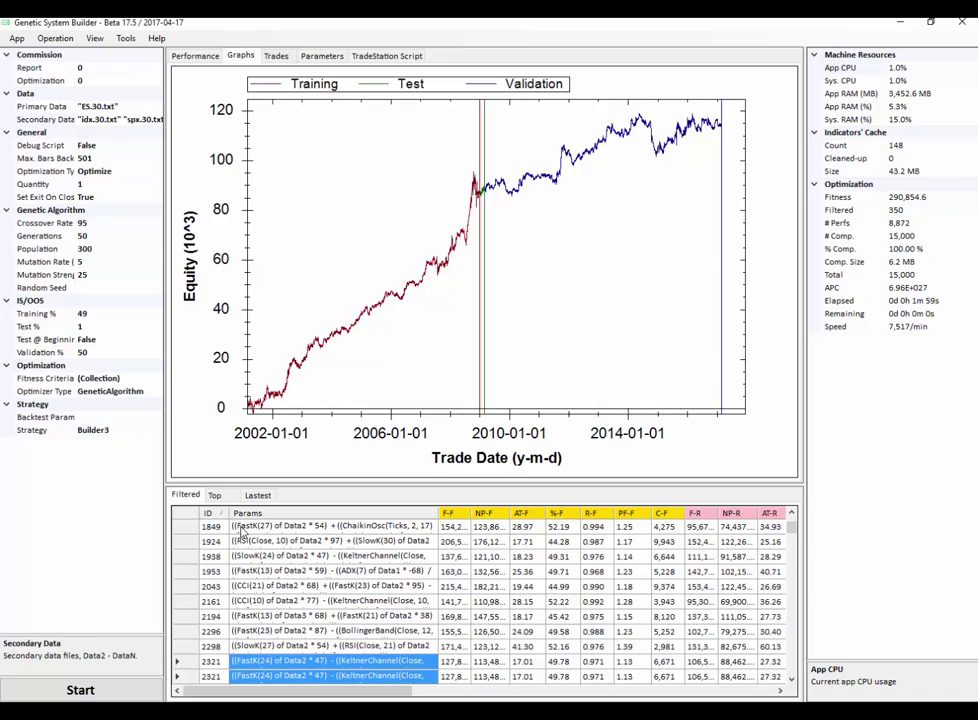
{"action": "key", "text": "Down"}
{"action": "key", "text": "Down"}
{"action": "key", "text": "Down"}
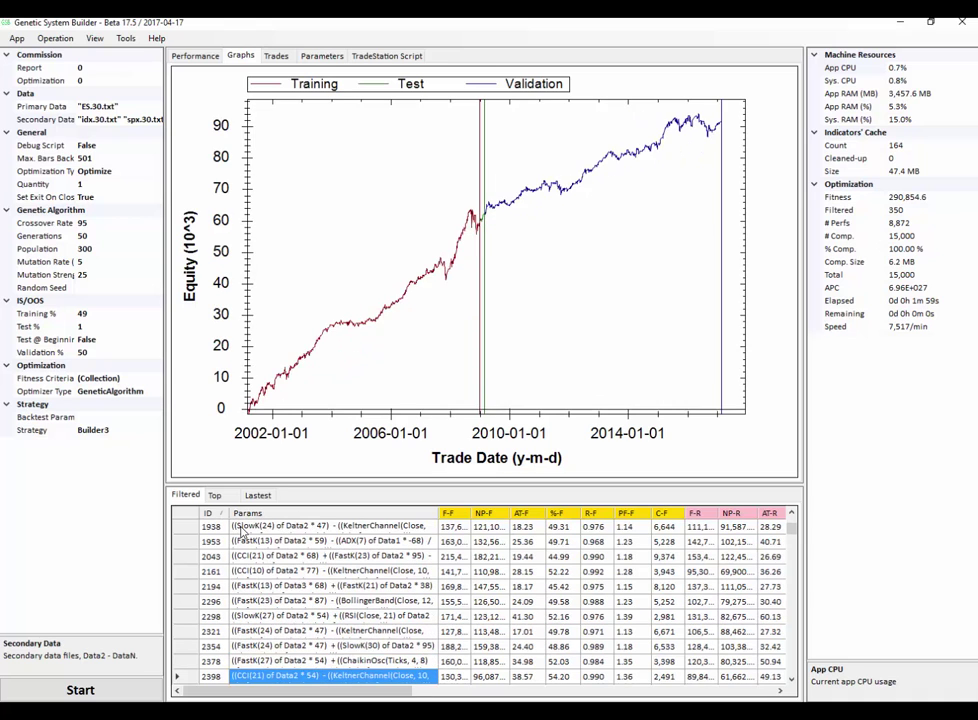
{"action": "key", "text": "Down"}
{"action": "key", "text": "Down"}
{"action": "key", "text": "Down"}
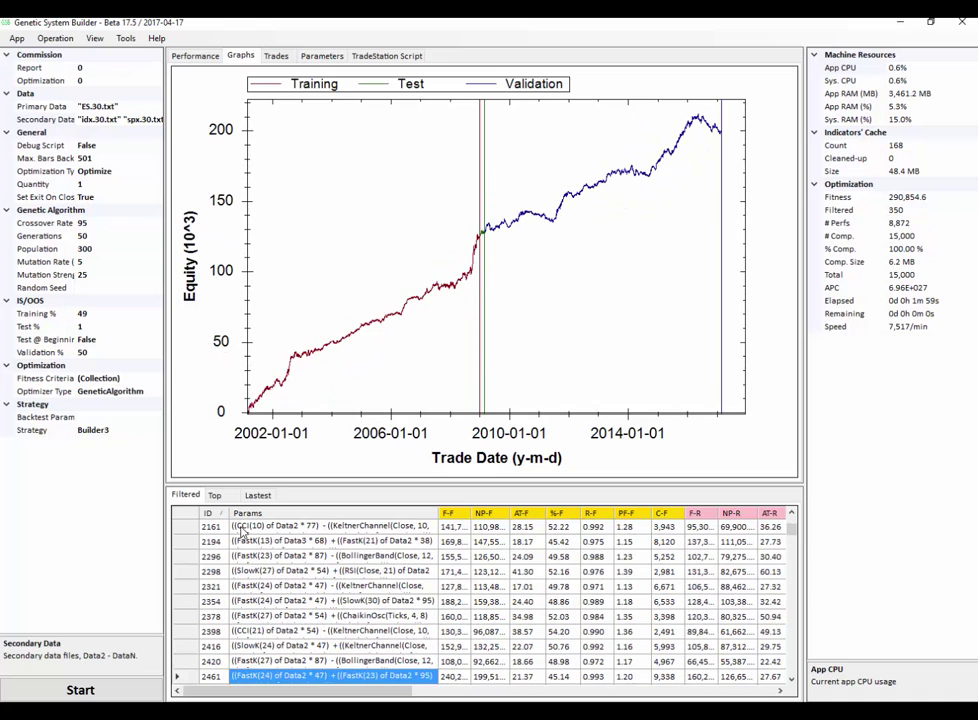
{"action": "key", "text": "Down"}
{"action": "key", "text": "Down"}
{"action": "key", "text": "Down"}
{"action": "key", "text": "Down"}
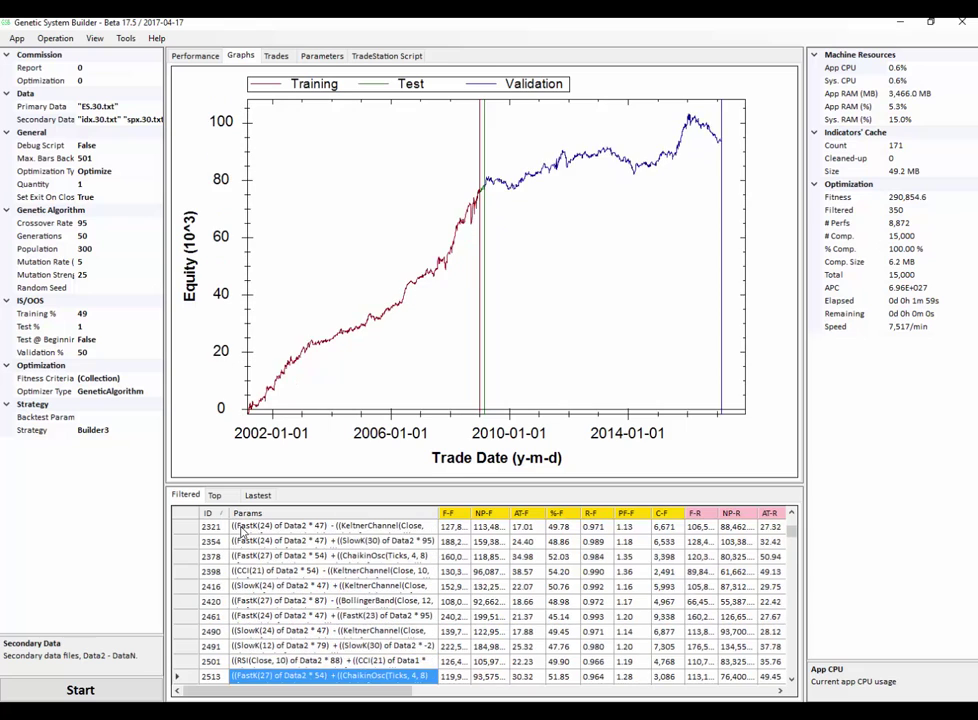
Step through the equity graphs of the ID-sorted filtered strategies from ID 2625 to ID 3369
{"action": "key", "text": "Down"}
{"action": "key", "text": "Down"}
{"action": "key", "text": "Down"}
{"action": "key", "text": "Down"}
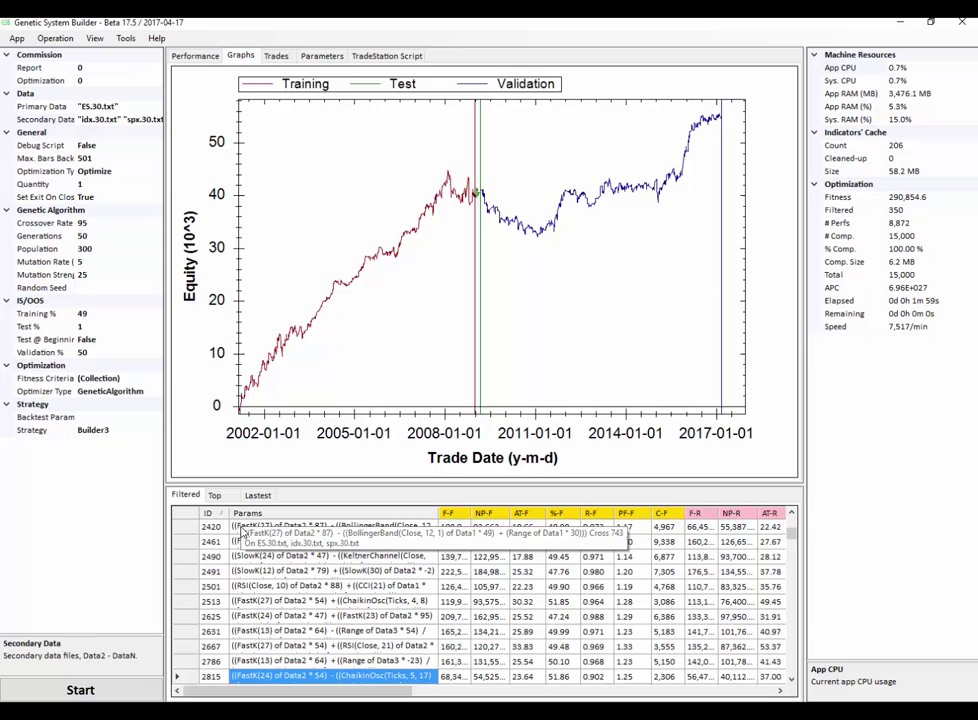
{"action": "key", "text": "Down"}
{"action": "key", "text": "Down"}
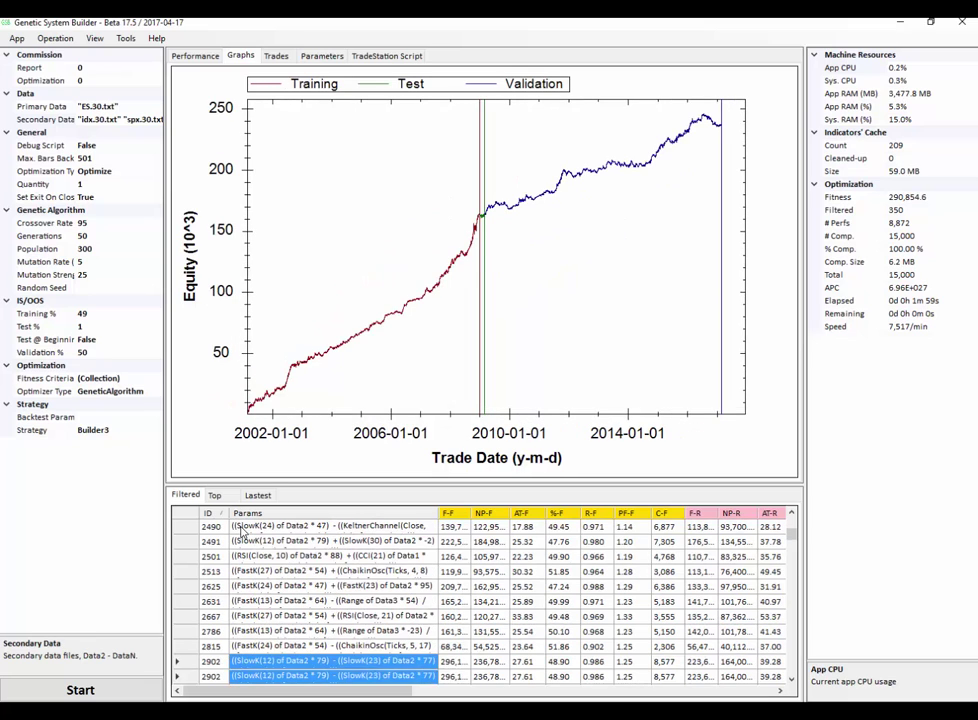
{"action": "key", "text": "Down"}
{"action": "key", "text": "Down"}
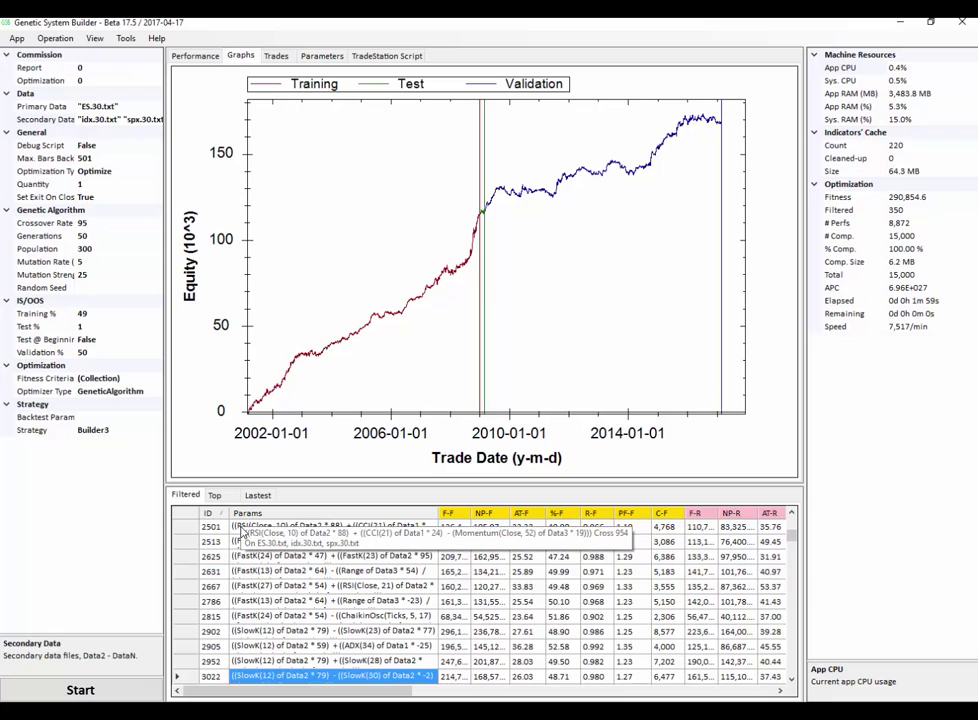
{"action": "key", "text": "Down"}
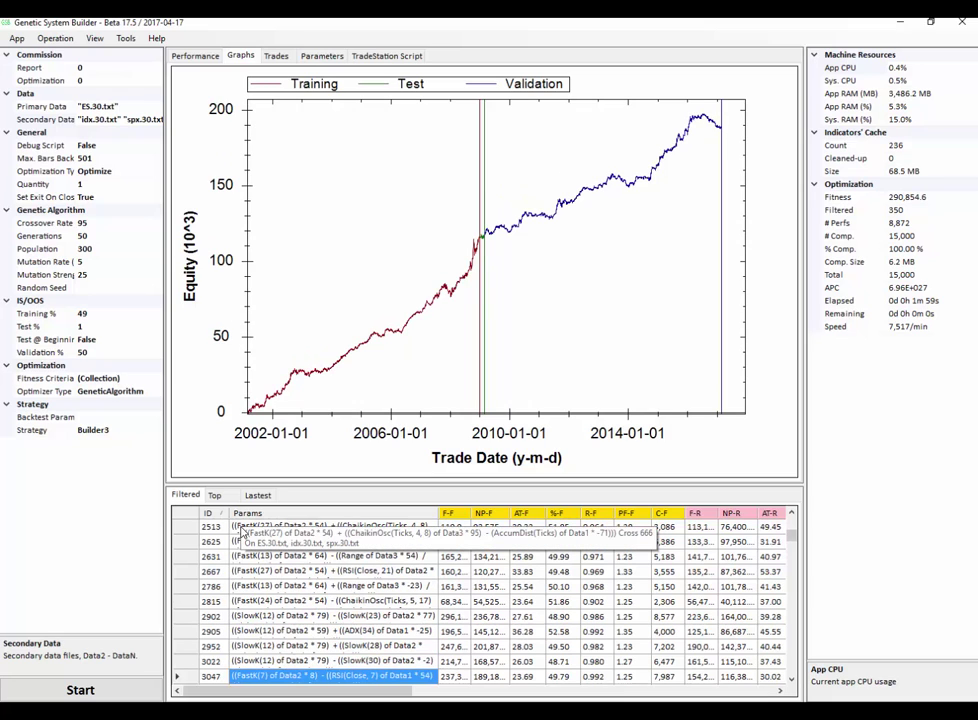
{"action": "key", "text": "Down"}
{"action": "key", "text": "Down"}
{"action": "key", "text": "Down"}
{"action": "key", "text": "Down"}
{"action": "key", "text": "Down"}
{"action": "key", "text": "Down"}
{"action": "key", "text": "Down"}
{"action": "key", "text": "Down"}
{"action": "key", "text": "Down"}
{"action": "key", "text": "Down"}
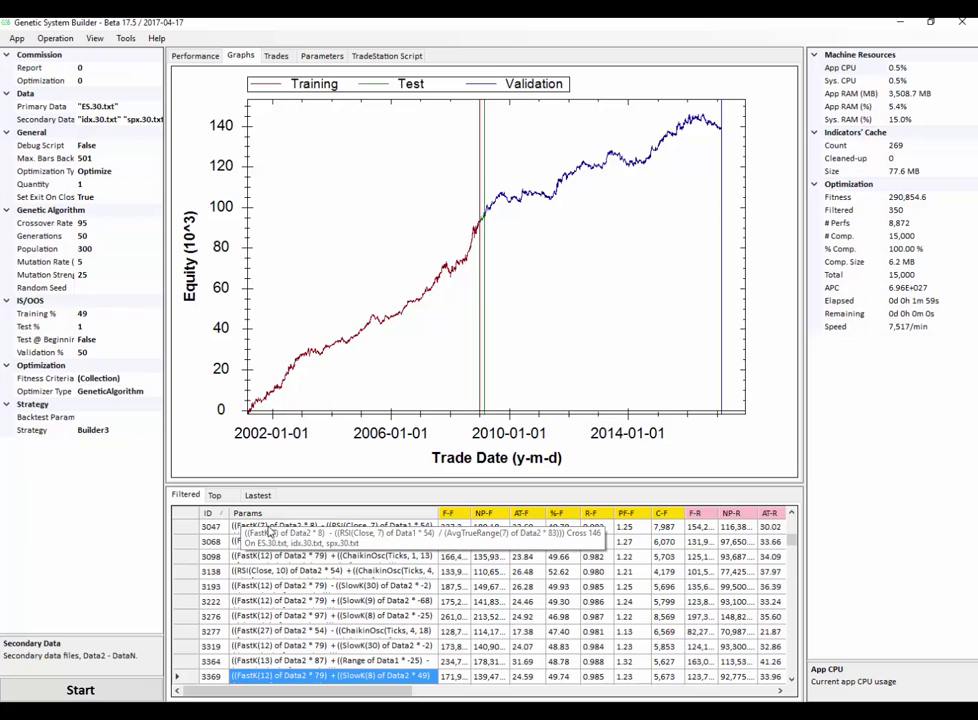
Sort the filtered strategies by F-F in ascending order and view the equity graph of ID 6308
{"action": "left_click", "coordinate": [453, 515]}
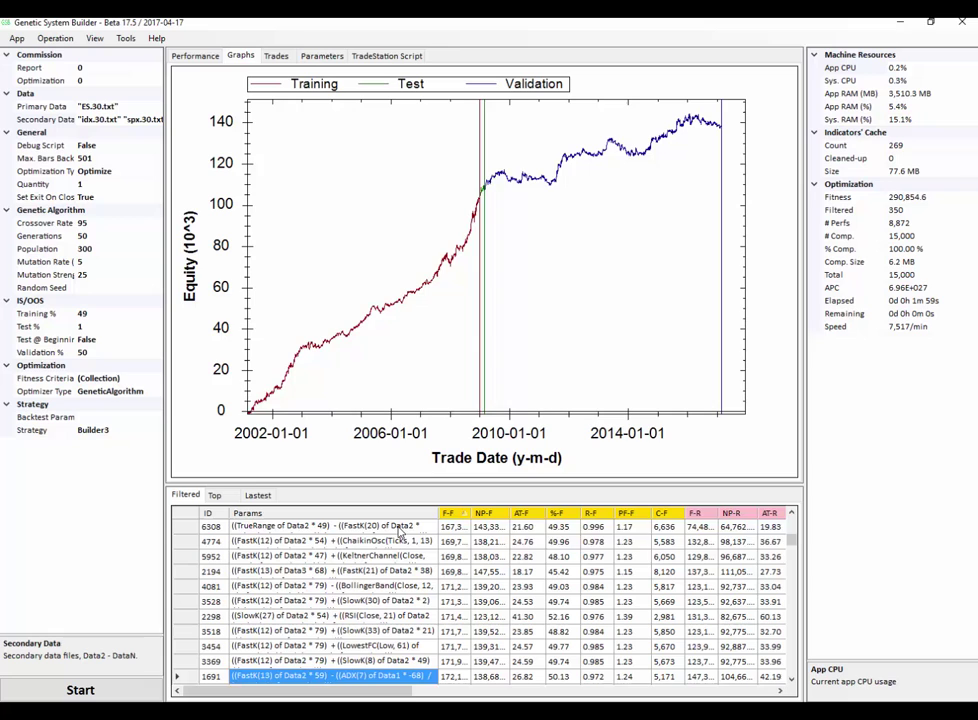
{"action": "left_click", "coordinate": [400, 528]}
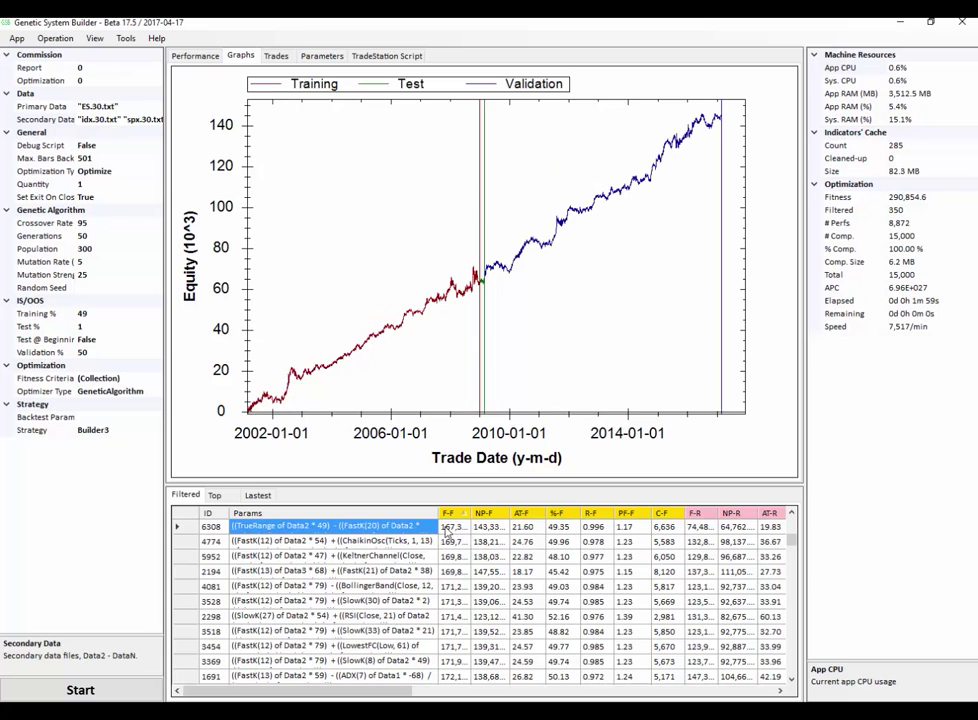
{"action": "left_click", "coordinate": [450, 514]}
{"action": "left_click", "coordinate": [452, 515]}
Step through the equity graphs of the filtered strategies in ascending F-F order, past ID 1691 to ID 6663
{"action": "key", "text": "Down"}
{"action": "key", "text": "Down"}
{"action": "key", "text": "Down"}
{"action": "key", "text": "Down"}
{"action": "key", "text": "Down"}
{"action": "key", "text": "Down"}
{"action": "key", "text": "Down"}
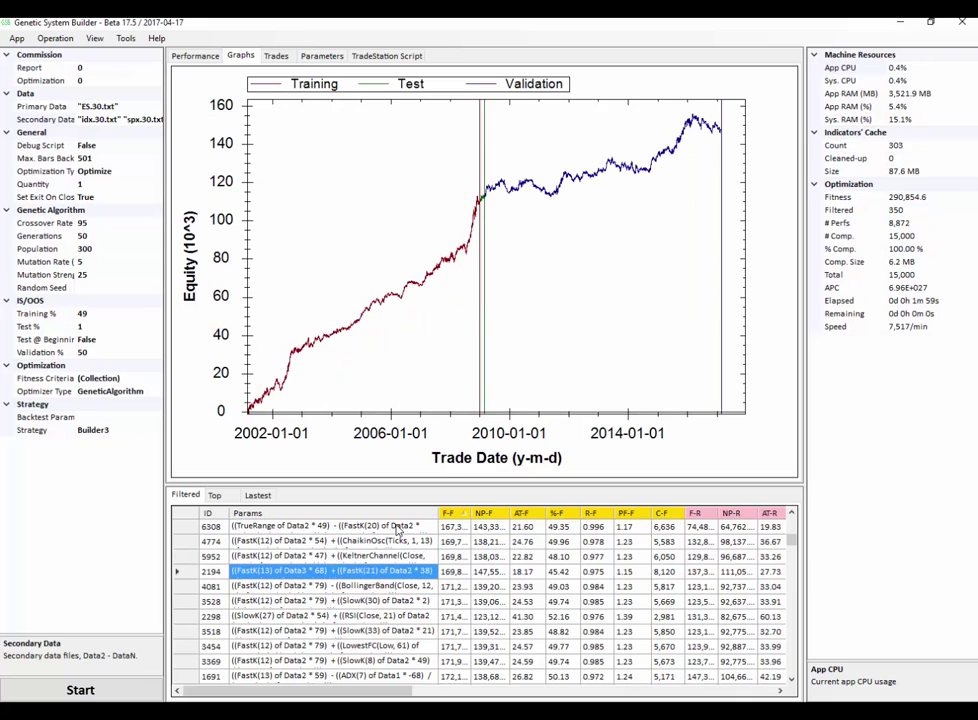
{"action": "key", "text": "Down"}
{"action": "key", "text": "Down"}
{"action": "key", "text": "Down"}
{"action": "key", "text": "Down"}
{"action": "key", "text": "Down"}
{"action": "key", "text": "Down"}
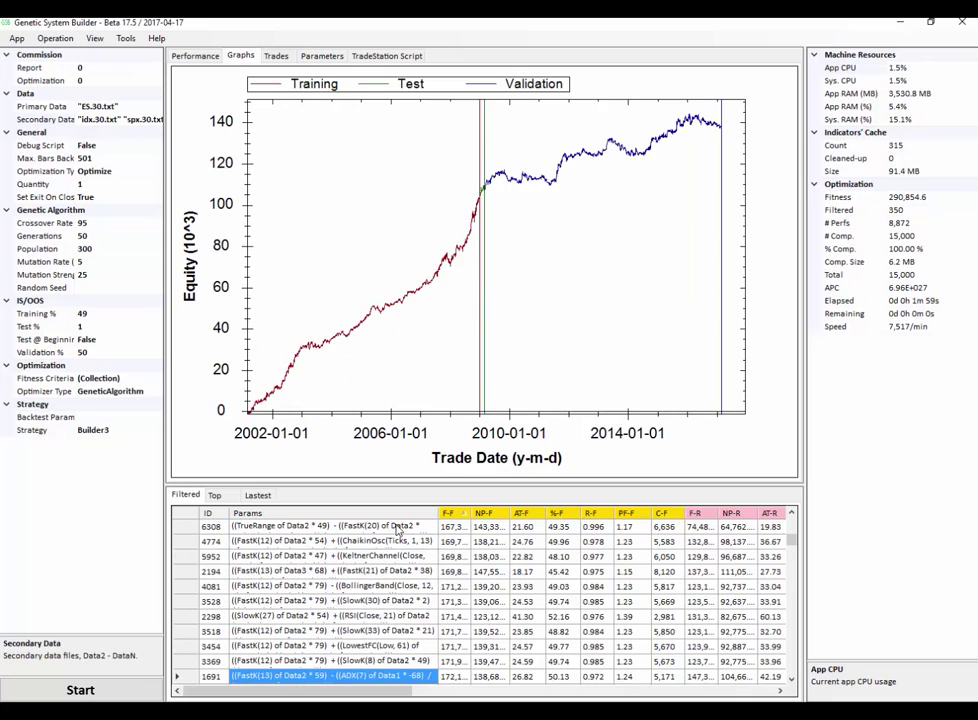
{"action": "key", "text": "Down"}
{"action": "key", "text": "Down"}
{"action": "key", "text": "Down"}
{"action": "key", "text": "Down"}
{"action": "key", "text": "Down"}
{"action": "key", "text": "Down"}
{"action": "key", "text": "Down"}
{"action": "key", "text": "Down"}
{"action": "key", "text": "Down"}
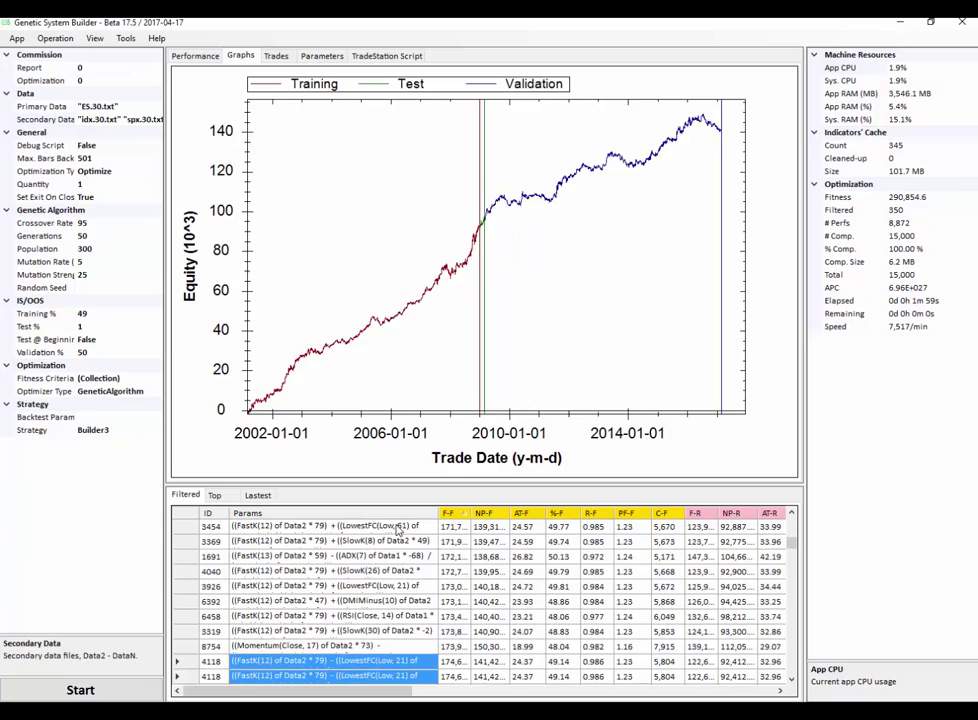
{"action": "key", "text": "Down"}
{"action": "key", "text": "Down"}
{"action": "key", "text": "Down"}
{"action": "key", "text": "Down"}
{"action": "key", "text": "Down"}
{"action": "key", "text": "Down"}
{"action": "key", "text": "Down"}
{"action": "key", "text": "Down"}
{"action": "key", "text": "Down"}
{"action": "key", "text": "Down"}
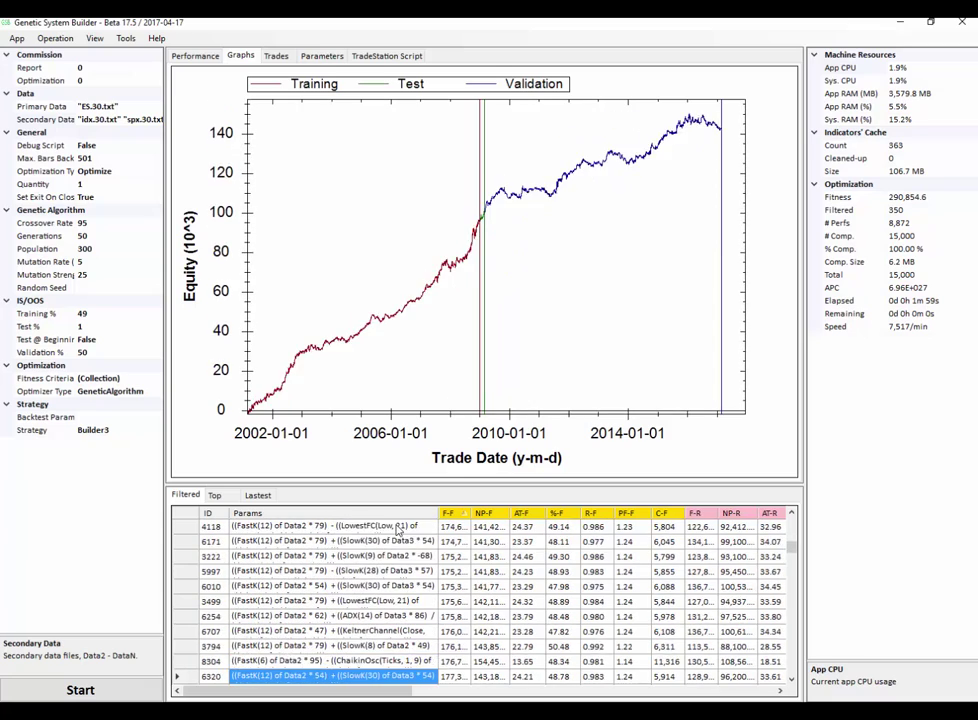
{"action": "key", "text": "Down"}
{"action": "key", "text": "Down"}
{"action": "key", "text": "Down"}
{"action": "key", "text": "Down"}
{"action": "key", "text": "Down"}
{"action": "key", "text": "Down"}
{"action": "key", "text": "Down"}
{"action": "key", "text": "Down"}
{"action": "key", "text": "Down"}
{"action": "key", "text": "Down"}
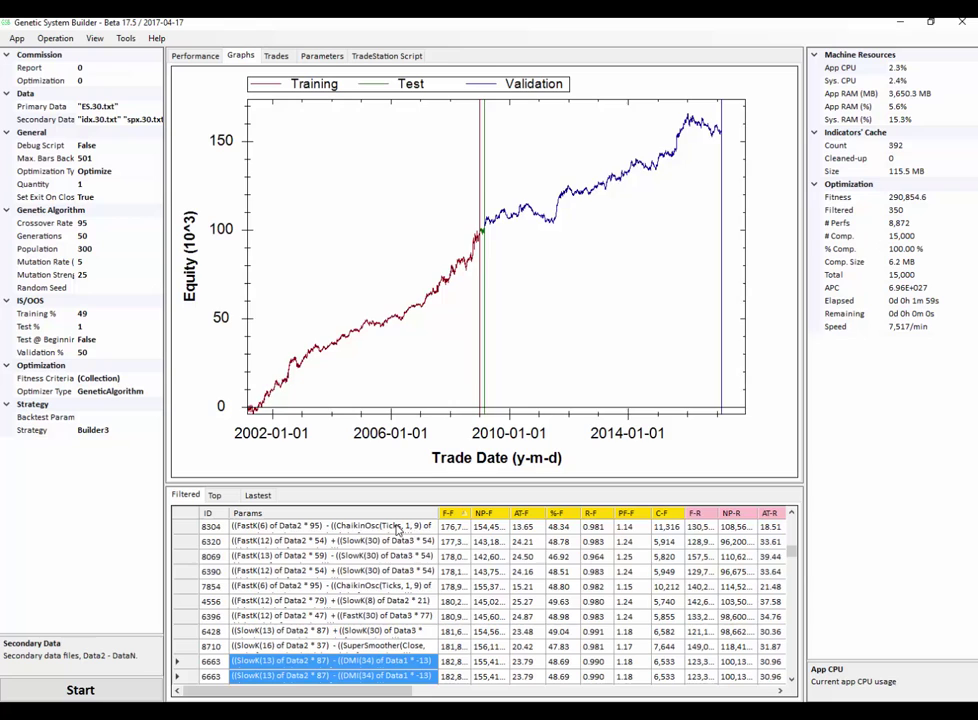
{"action": "key", "text": "Down"}
Sort the filtered strategies by F-F in descending order and step through their equity graphs past ID 5123
{"action": "left_click", "coordinate": [464, 514]}
{"action": "left_click", "coordinate": [410, 527]}
{"action": "key", "text": "Down"}
{"action": "key", "text": "Down"}
{"action": "key", "text": "Down"}
{"action": "key", "text": "Down"}
{"action": "key", "text": "Down"}
{"action": "key", "text": "Down"}
{"action": "key", "text": "Down"}
{"action": "key", "text": "Down"}
{"action": "key", "text": "Down"}
{"action": "key", "text": "Down"}
{"action": "key", "text": "Down"}
{"action": "key", "text": "Down"}
{"action": "key", "text": "Down"}
{"action": "key", "text": "Down"}
{"action": "key", "text": "Down"}
{"action": "key", "text": "Down"}
{"action": "key", "text": "Down"}
{"action": "key", "text": "Down"}
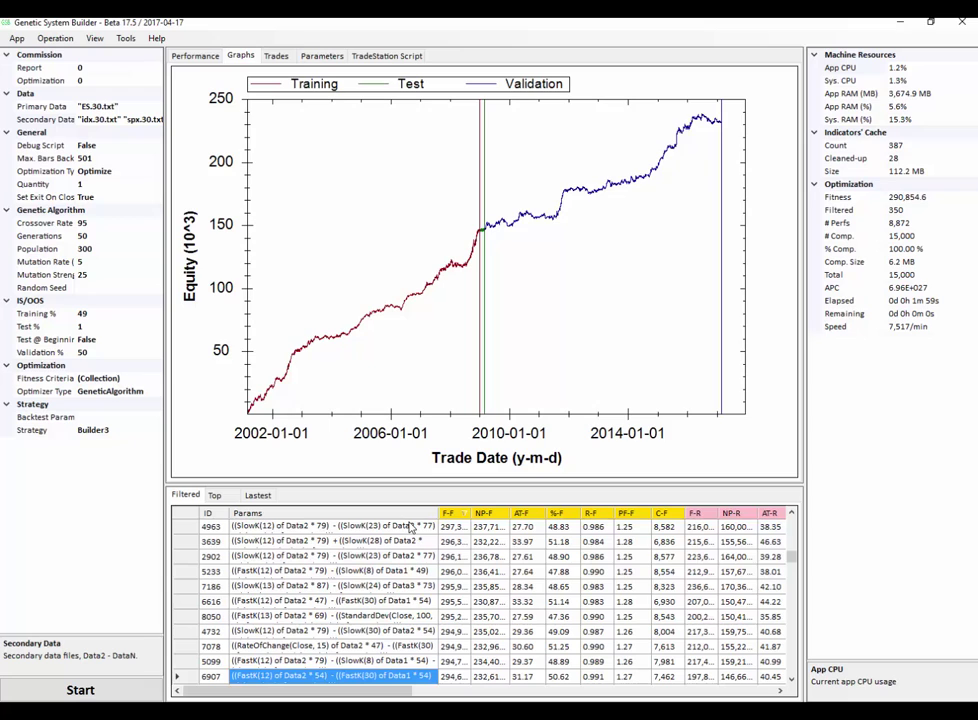
{"action": "key", "text": "Down"}
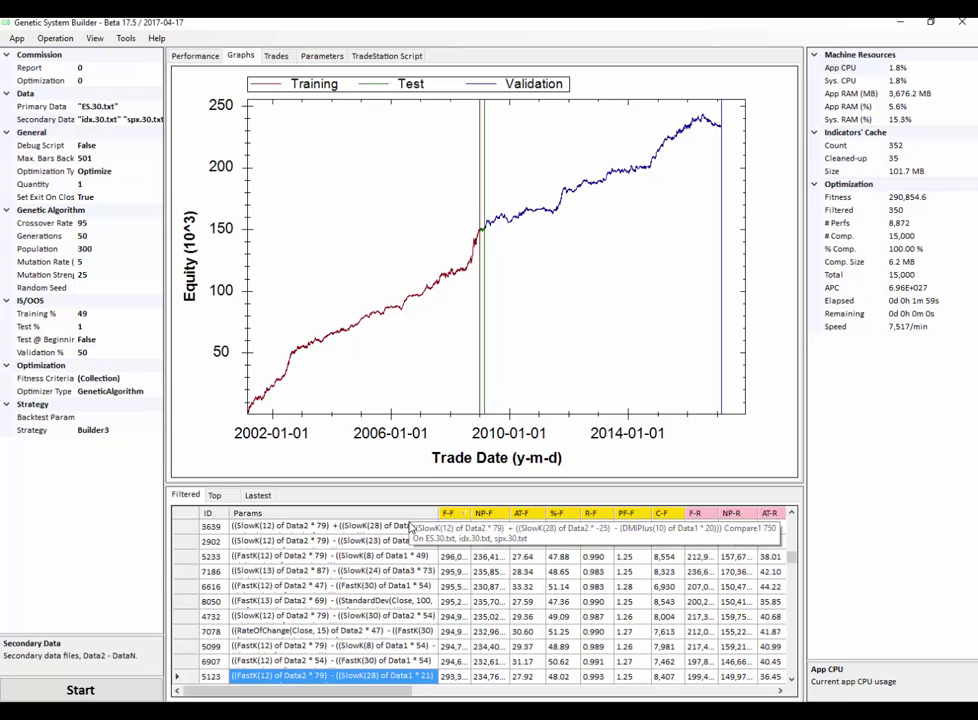
{"action": "key", "text": "Down"}
{"action": "key", "text": "Down"}
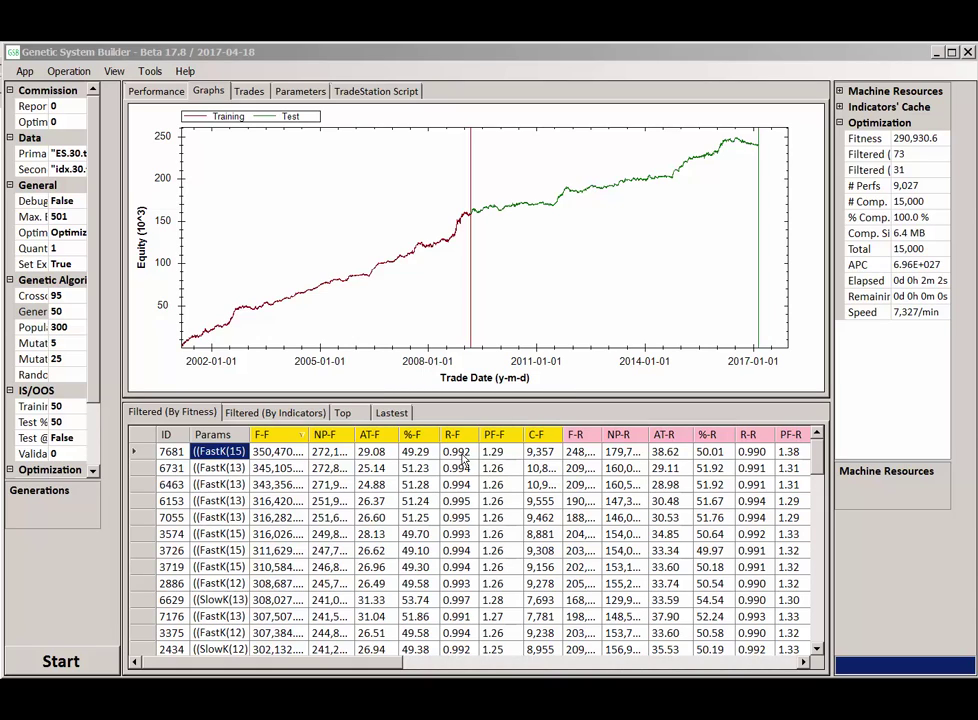
Widen the Params column in the list of strategies filtered by fitness
{"action": "left_click", "coordinate": [262, 433]}
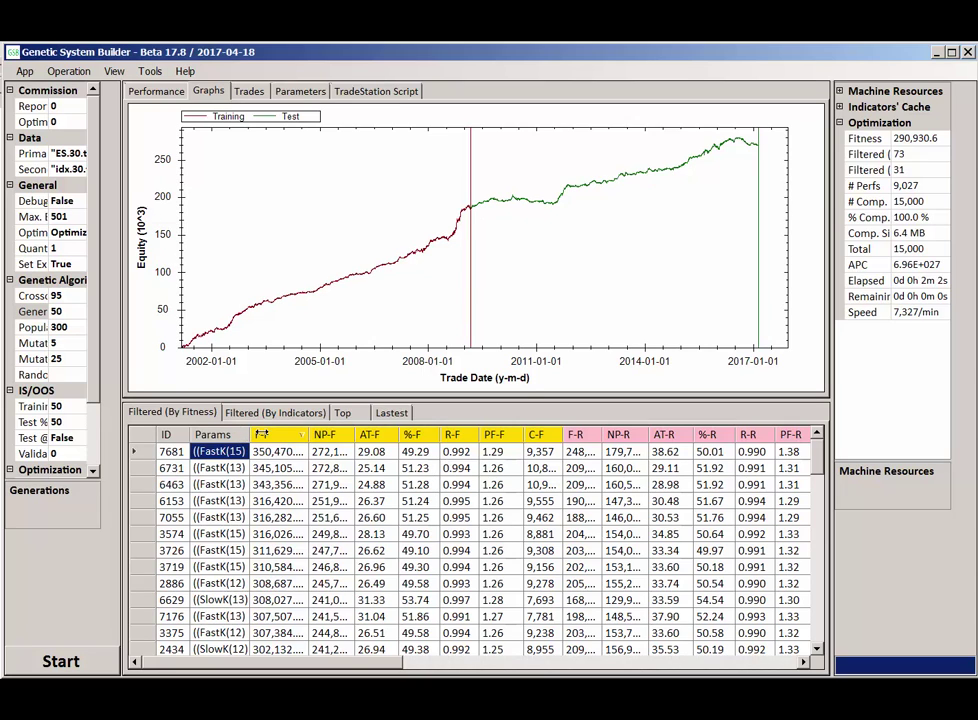
{"action": "left_click_drag", "start_coordinate": [264, 433], "coordinate": [328, 433]}
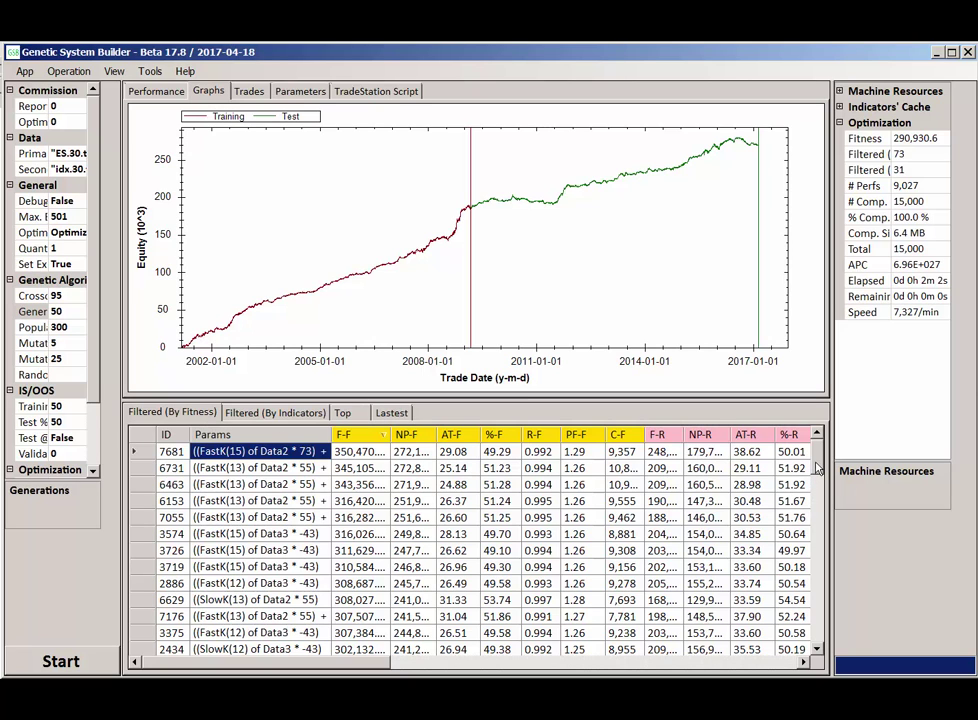
{"action": "mouse_move", "coordinate": [818, 466]}
{"action": "left_mouse_down"}
{"action": "mouse_move", "coordinate": [808, 632]}
{"action": "mouse_move", "coordinate": [816, 452]}
{"action": "left_mouse_up"}
Show the strategies filtered by indicators and sort them by Params in ascending order
{"action": "left_click", "coordinate": [290, 416]}
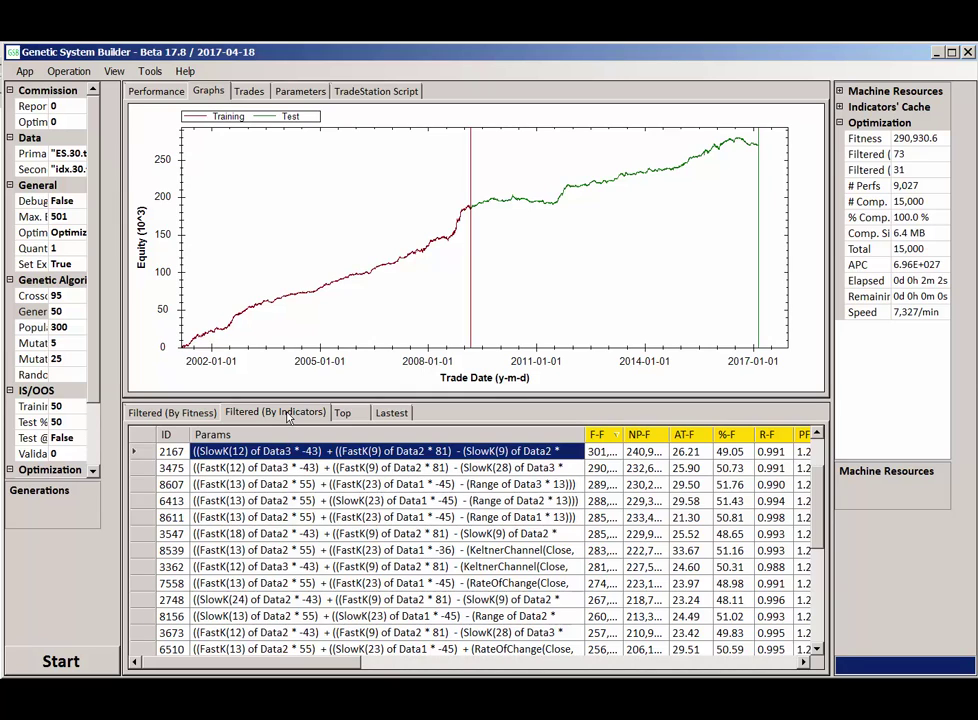
{"action": "left_click", "coordinate": [241, 435]}
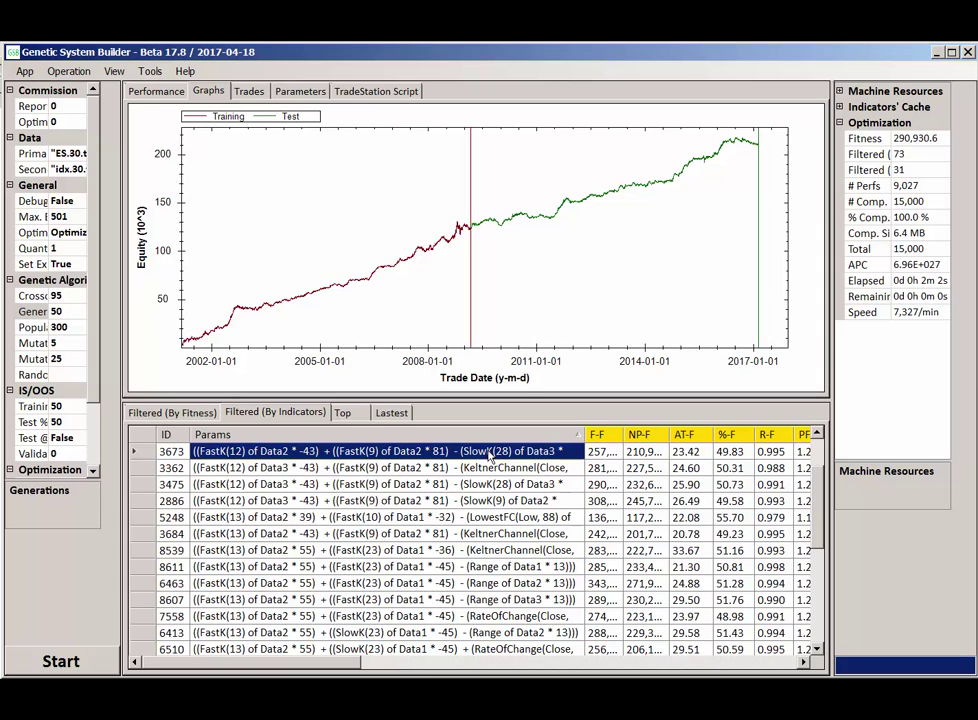
Step through the equity graphs of the indicator-filtered strategies from ID 3673 to ID 2748, and return to ID 7634
{"action": "key", "text": "Down"}
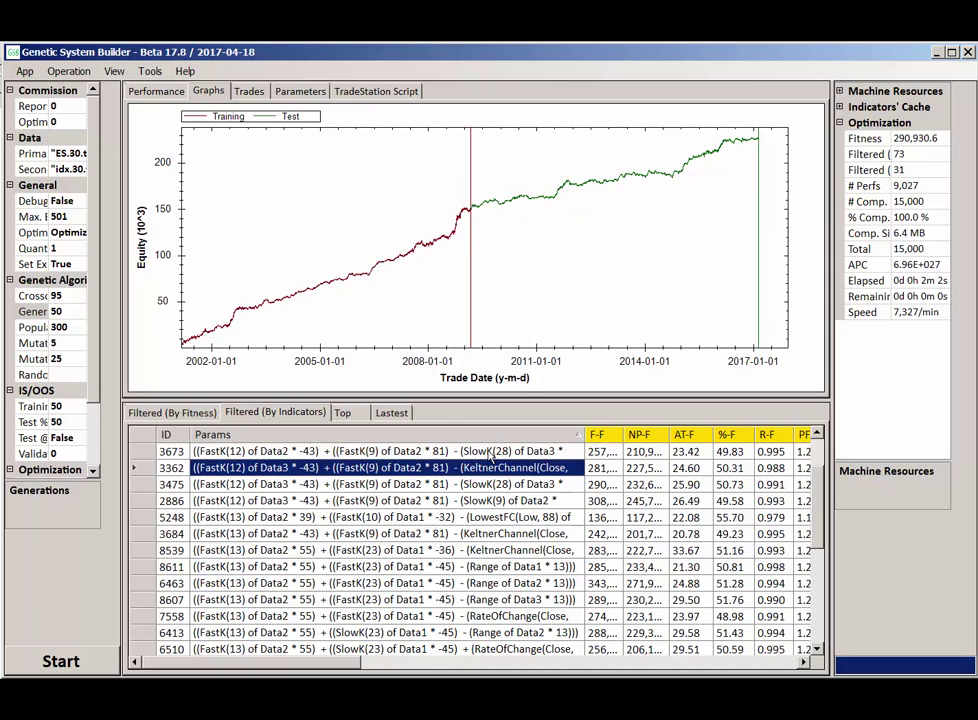
{"action": "key", "text": "Down"}
{"action": "key", "text": "Down"}
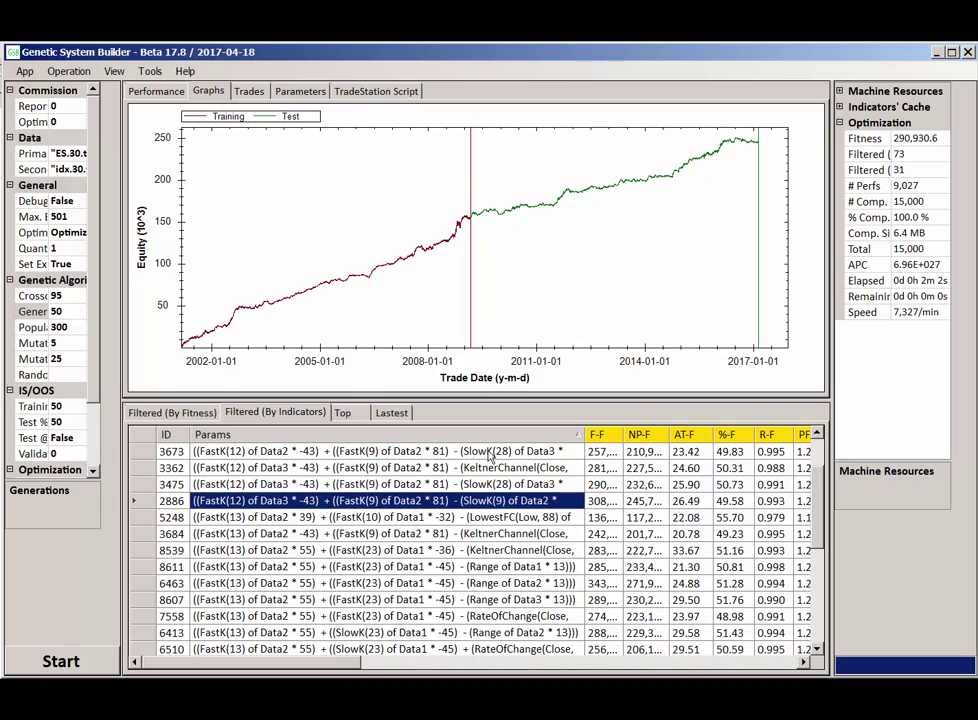
{"action": "key", "text": "Down"}
{"action": "key", "text": "Down"}
{"action": "key", "text": "Down"}
{"action": "key", "text": "Down"}
{"action": "key", "text": "Down"}
{"action": "key", "text": "Down"}
{"action": "key", "text": "Down"}
{"action": "key", "text": "Down"}
{"action": "key", "text": "Down"}
{"action": "key", "text": "Down"}
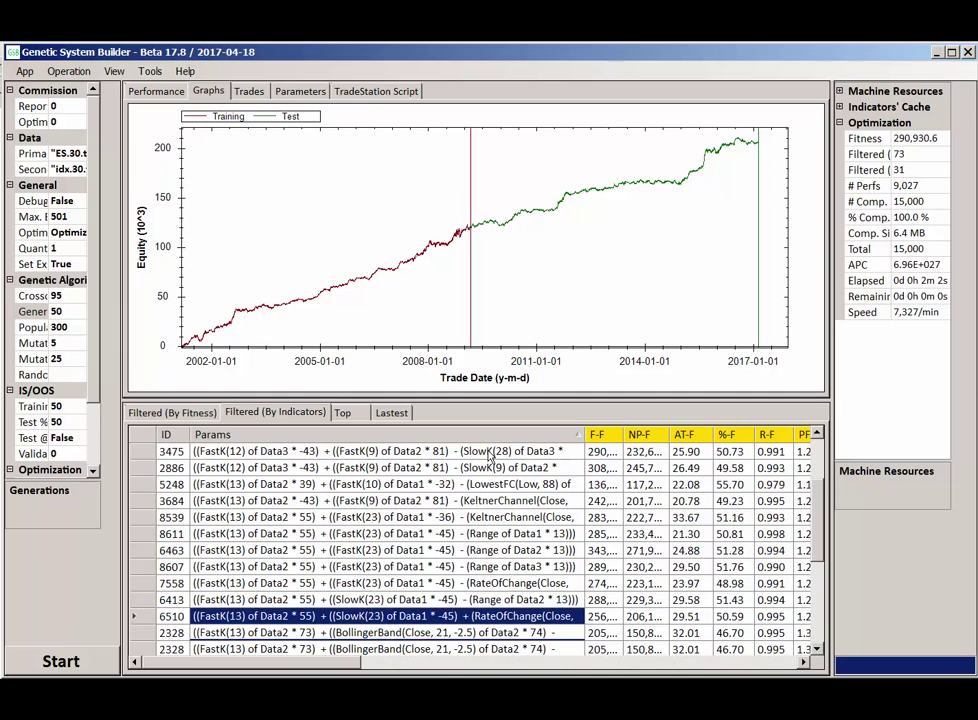
{"action": "key", "text": "Down"}
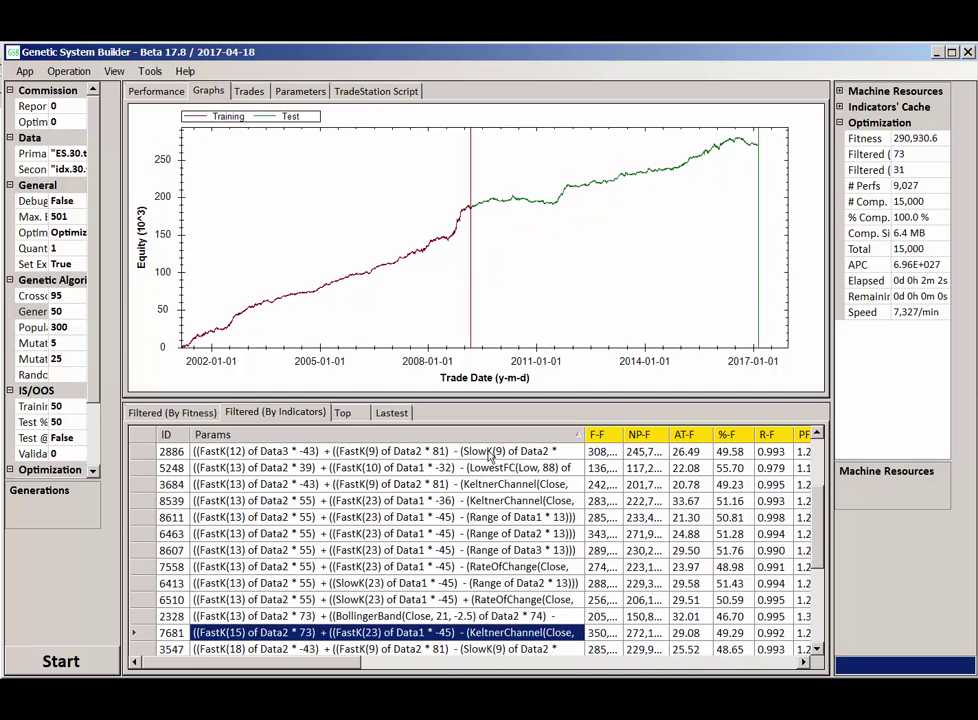
{"action": "key", "text": "Down"}
{"action": "key", "text": "Down"}
{"action": "key", "text": "Down"}
{"action": "key", "text": "Down"}
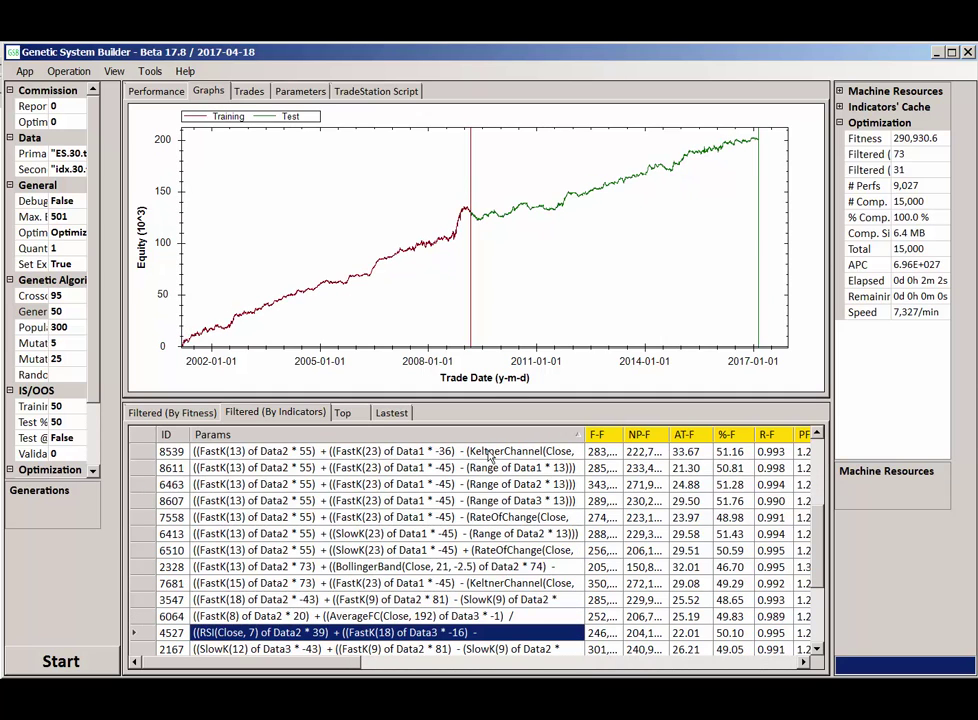
{"action": "key", "text": "Down"}
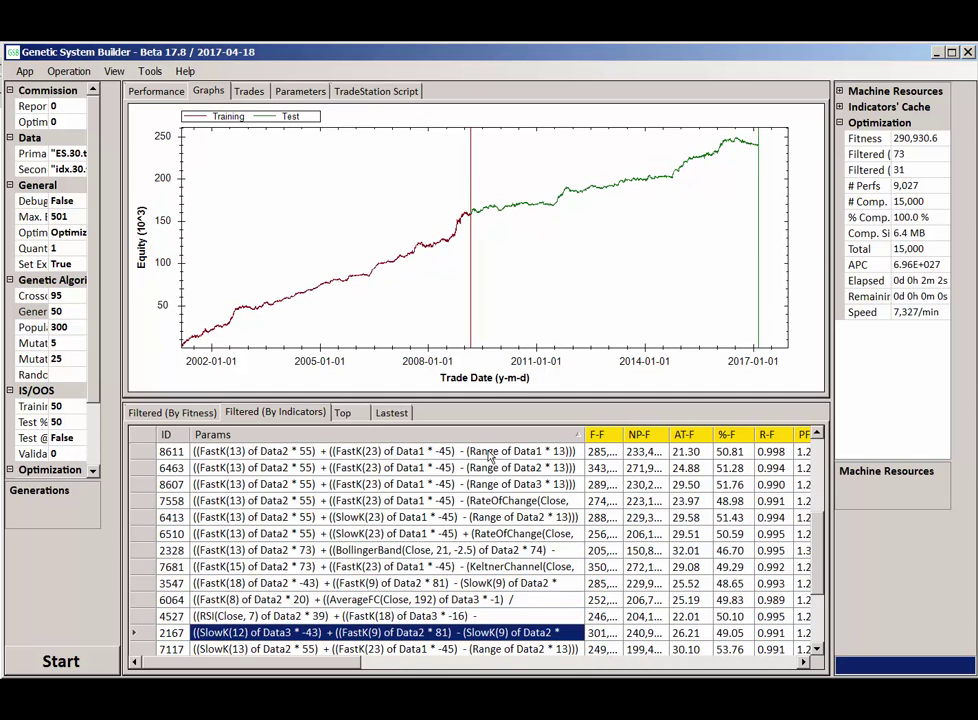
{"action": "key", "text": "Down"}
{"action": "key", "text": "Down"}
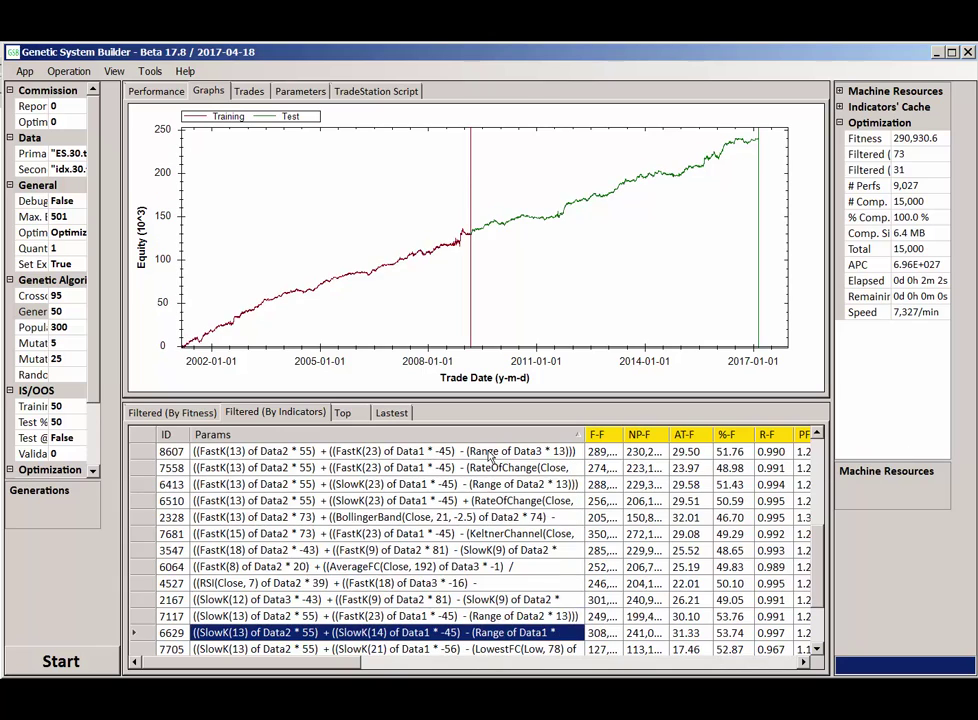
{"action": "key", "text": "Down"}
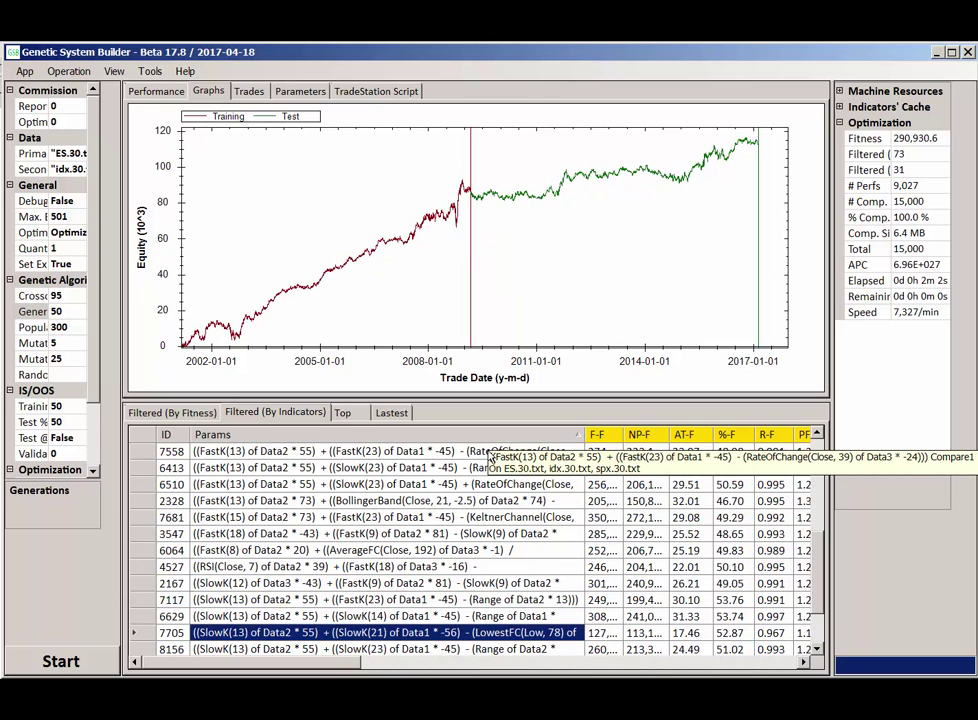
{"action": "key", "text": "Down"}
{"action": "key", "text": "Down"}
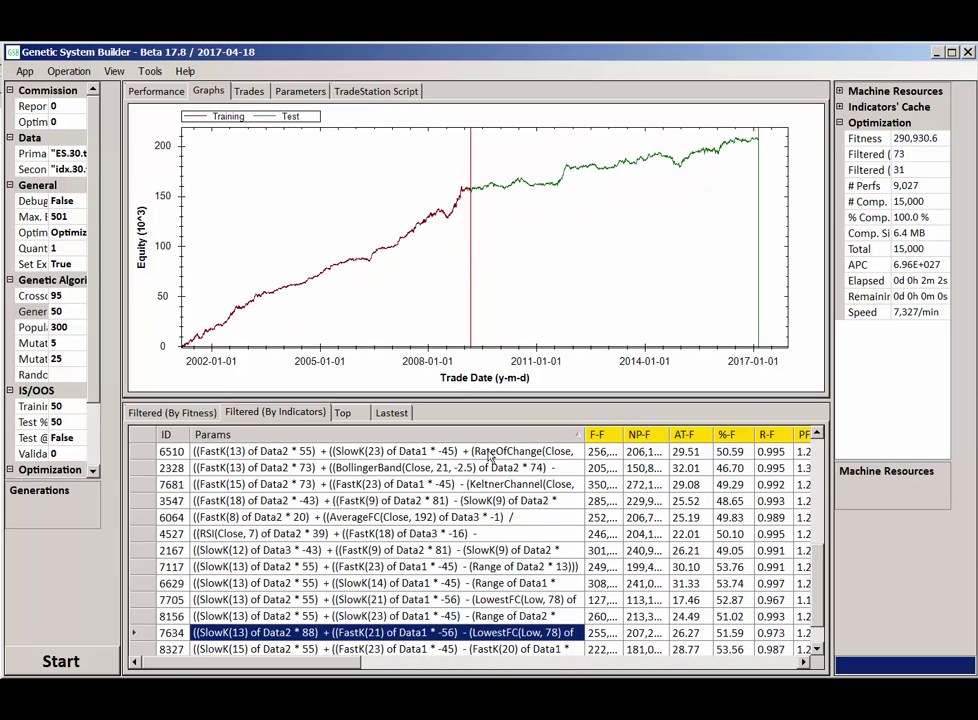
{"action": "key", "text": "Down"}
{"action": "key", "text": "Down"}
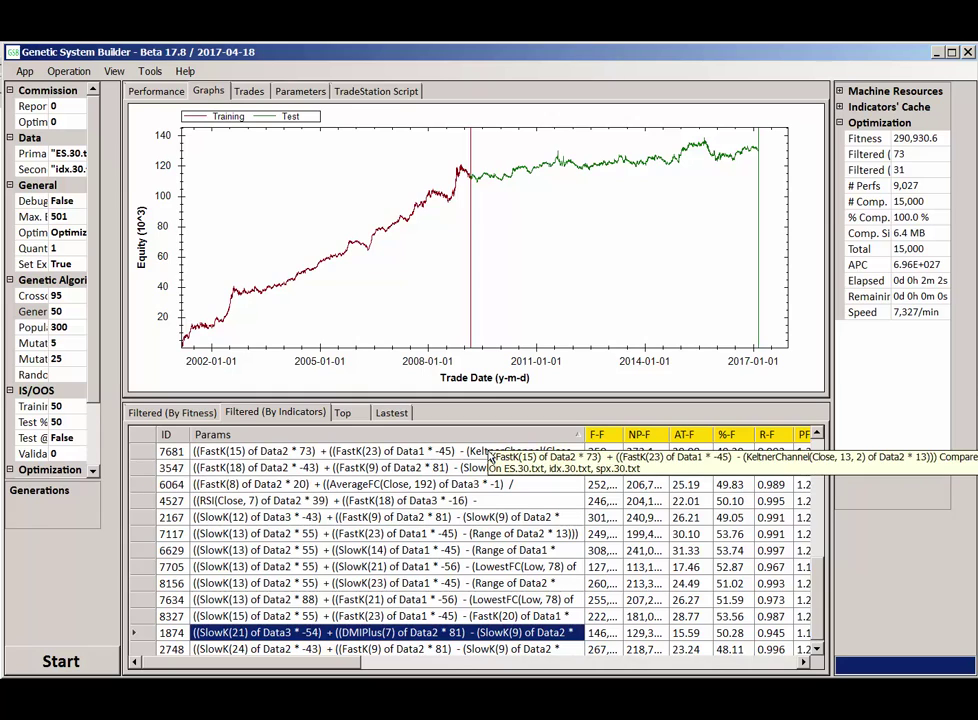
{"action": "key", "text": "Down"}
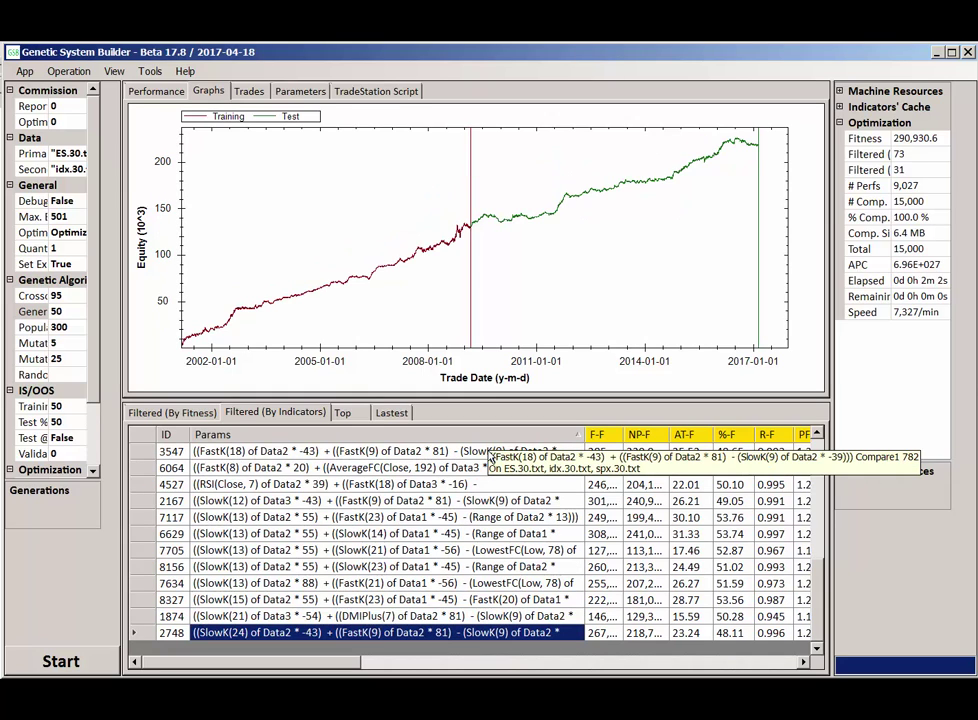
{"action": "key", "text": "Up"}
{"action": "key", "text": "Up"}
{"action": "key", "text": "Up"}
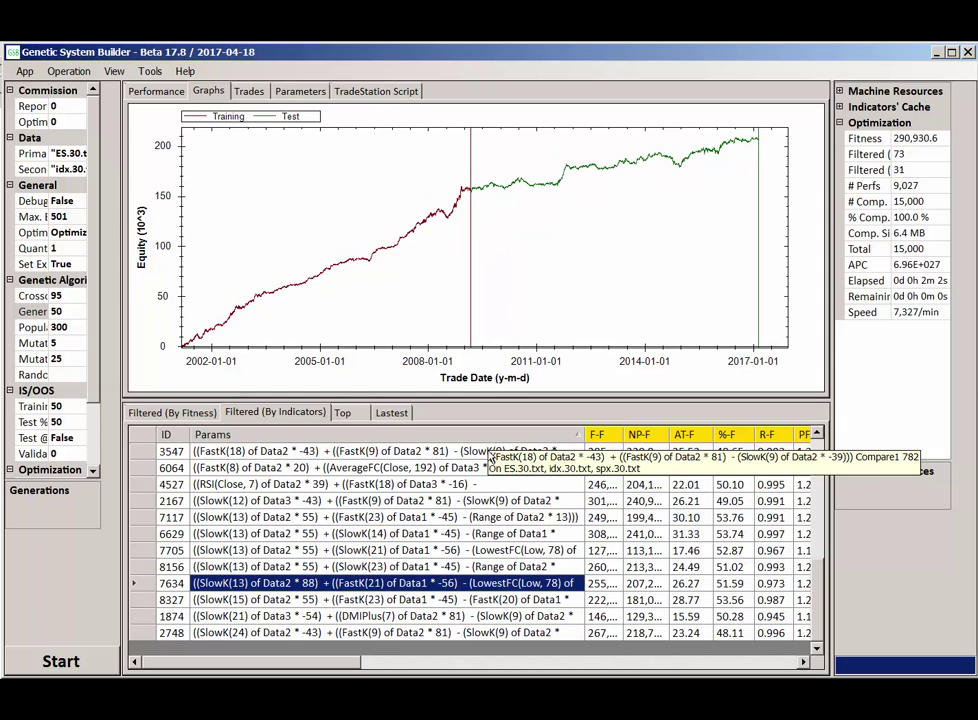